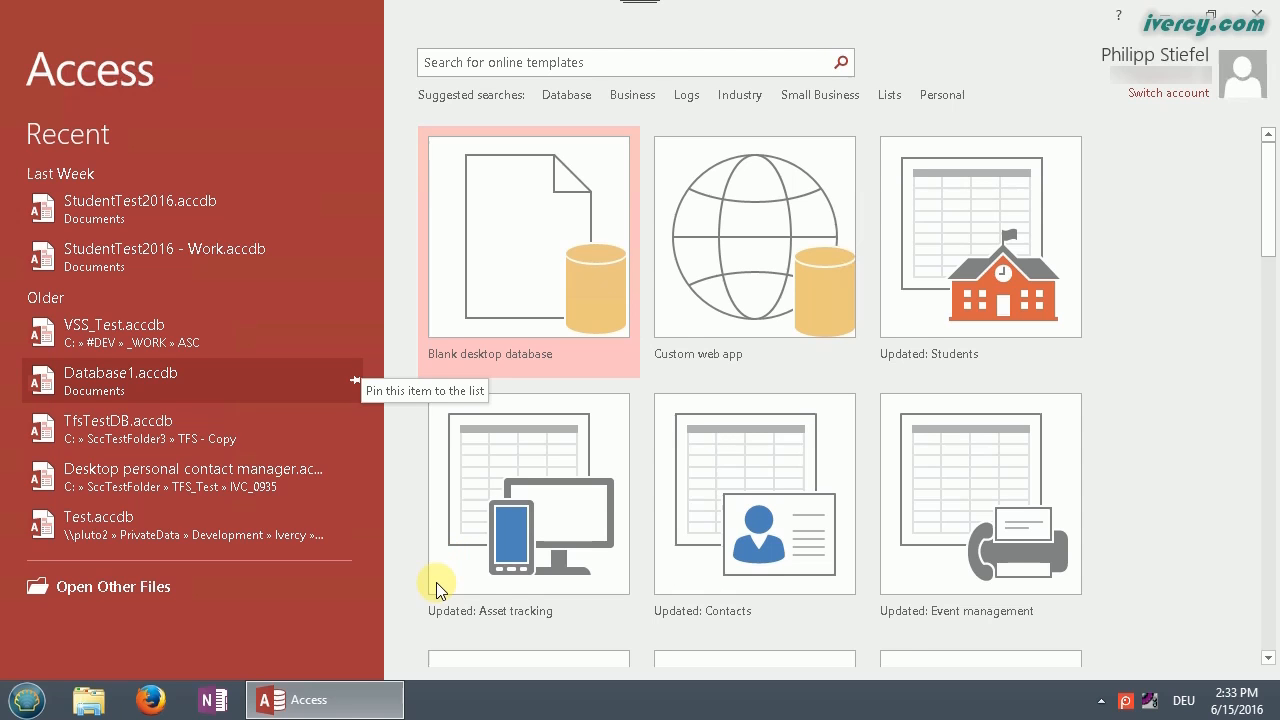
# Step: Go to Open Other Files in the backstage and bring up the Ivercy add-in page
pyautogui.click(143, 588)
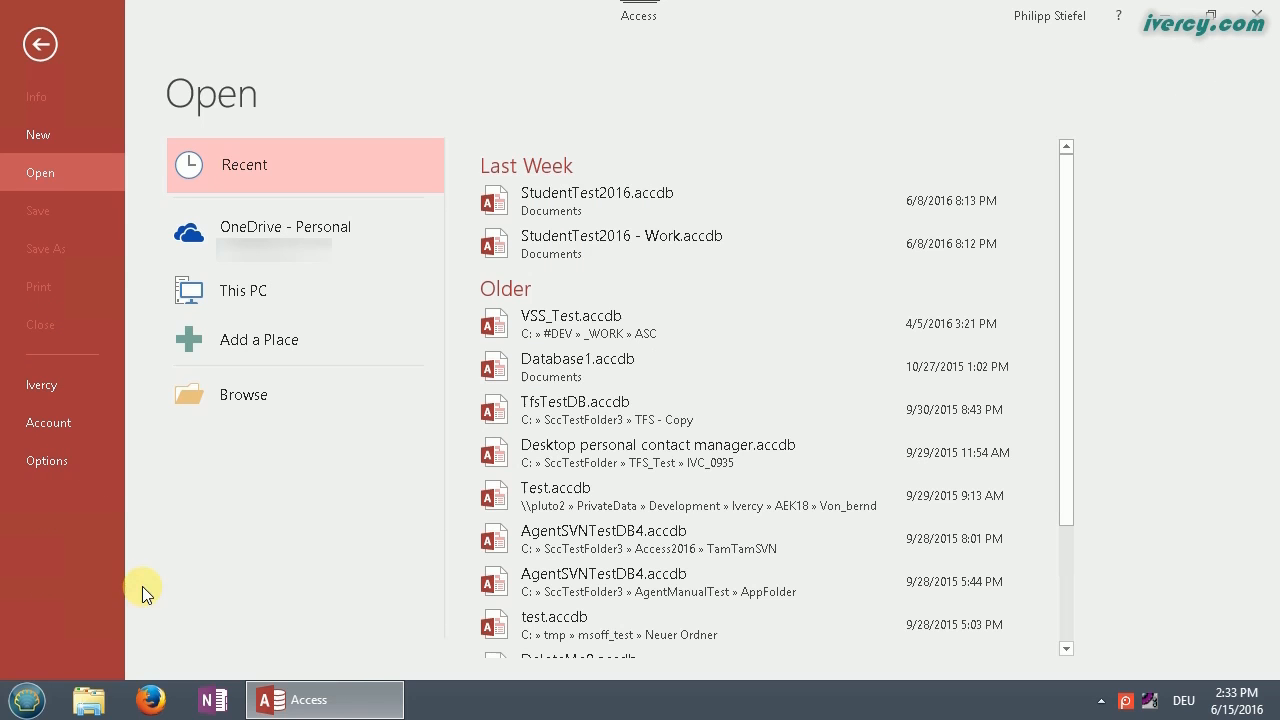
pyautogui.click(56, 384)
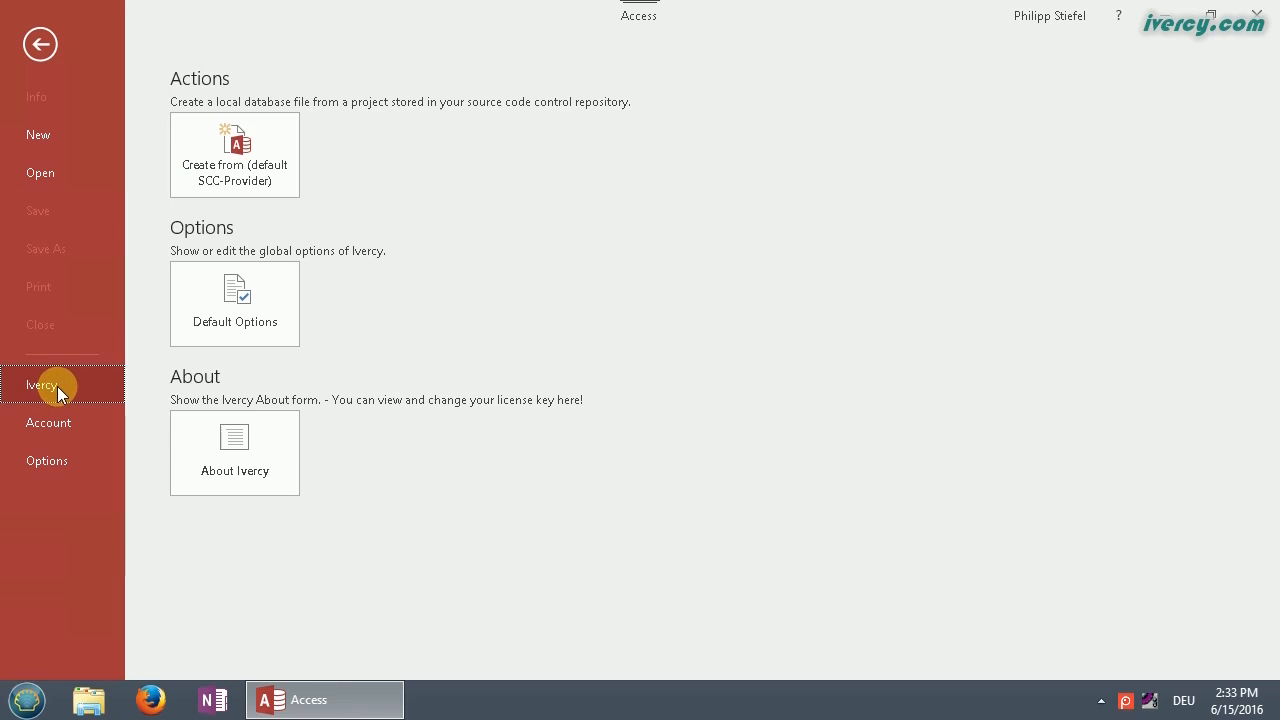
# Step: In Ivercy Default Options, choose Yes for IgnoreStatusFromSccPopulateList and PreCreateWorkingFolderWhenAddingToSCC, then save
pyautogui.click(289, 306)
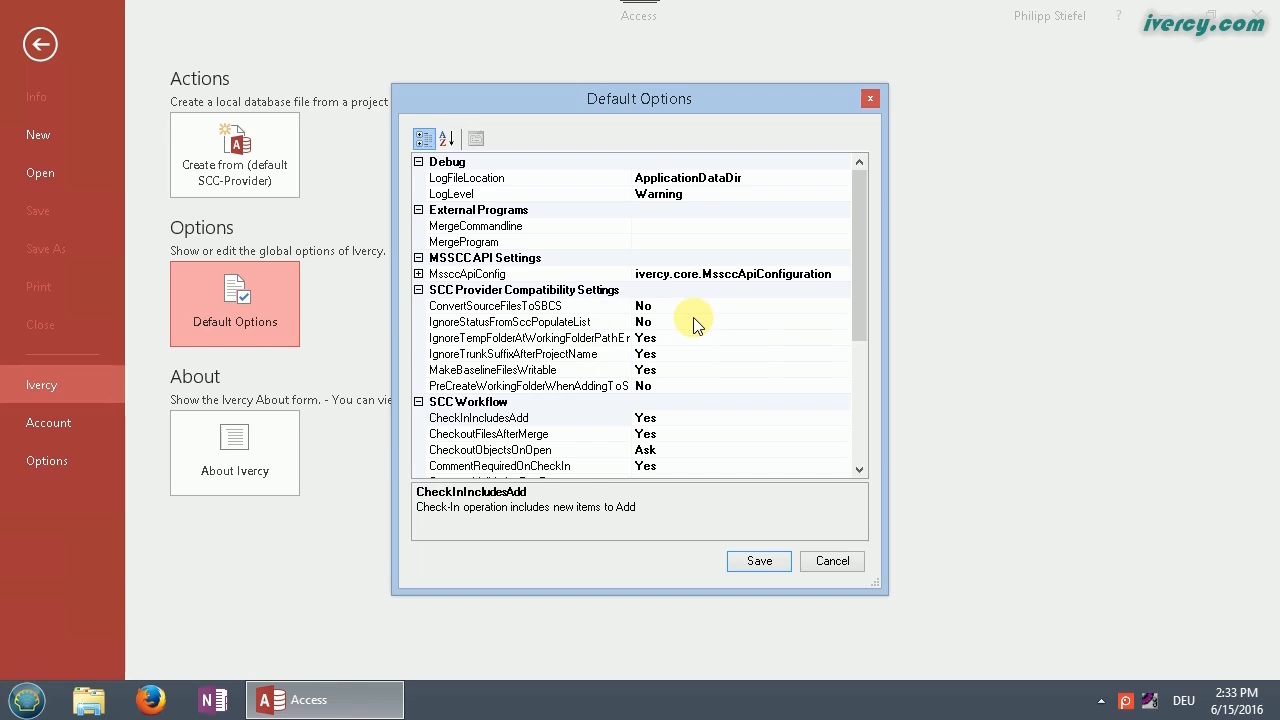
pyautogui.click(580, 322)
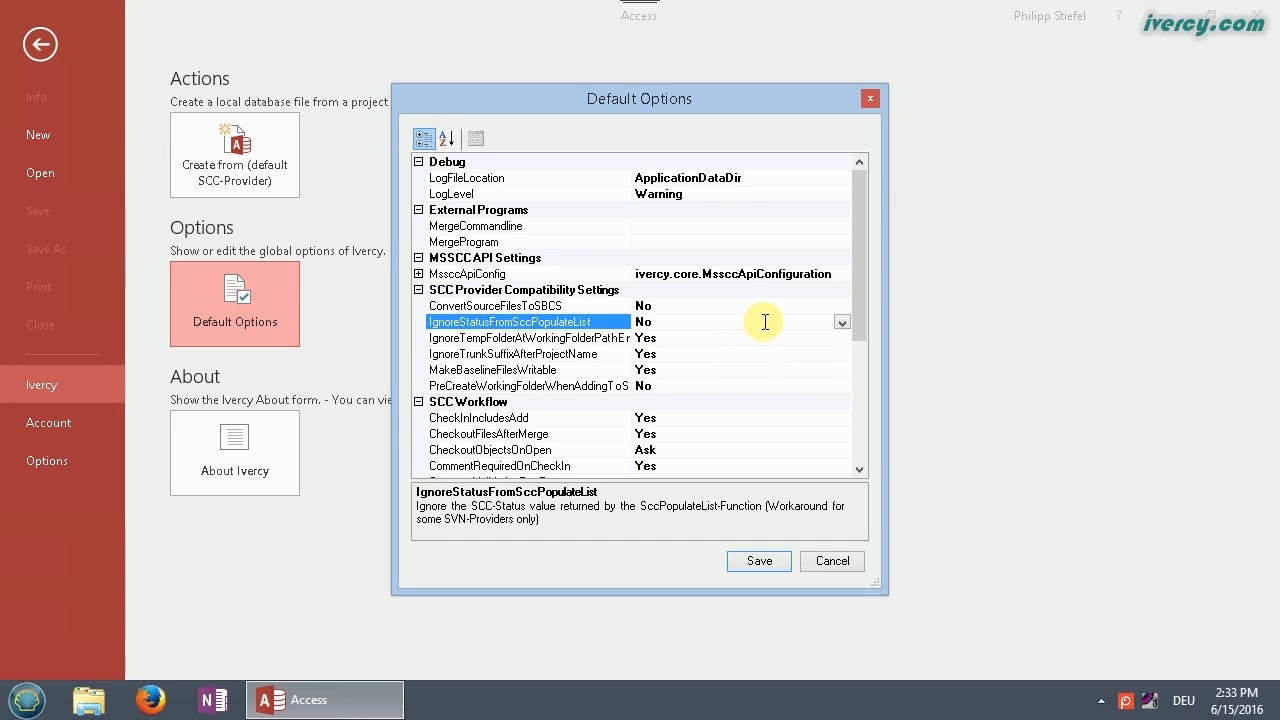
pyautogui.click(842, 322)
pyautogui.click(661, 356)
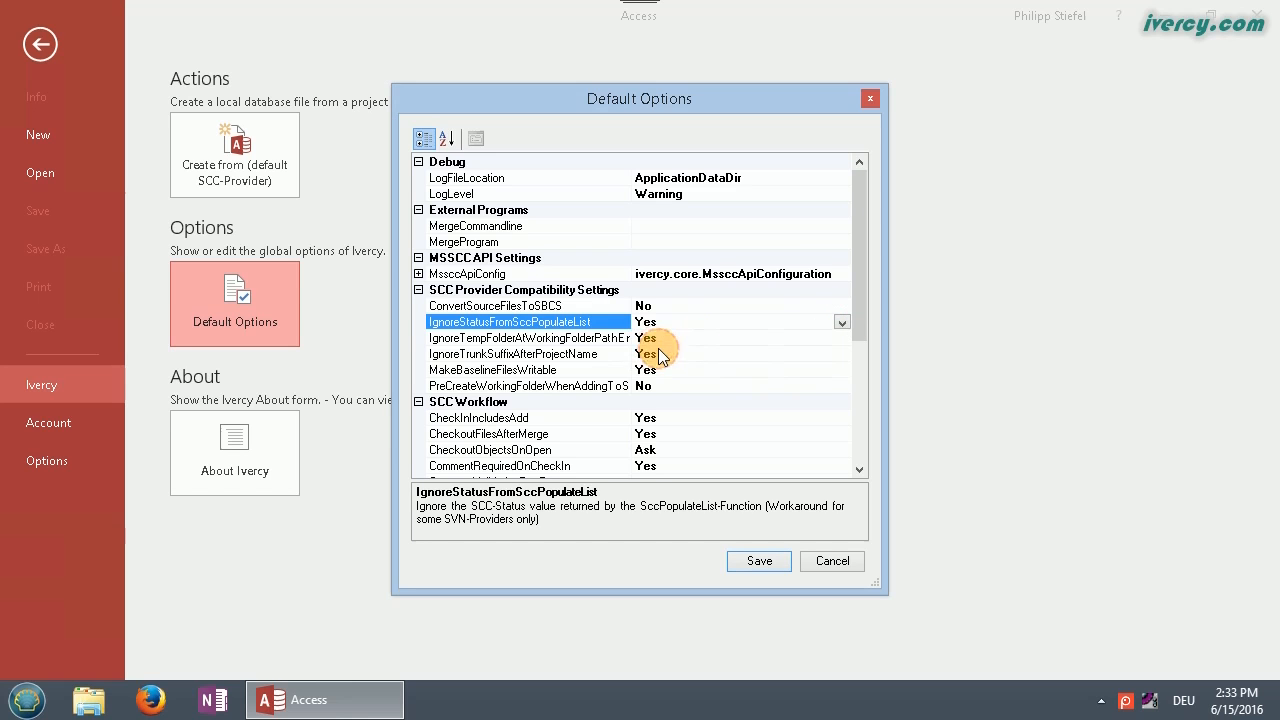
pyautogui.click(473, 388)
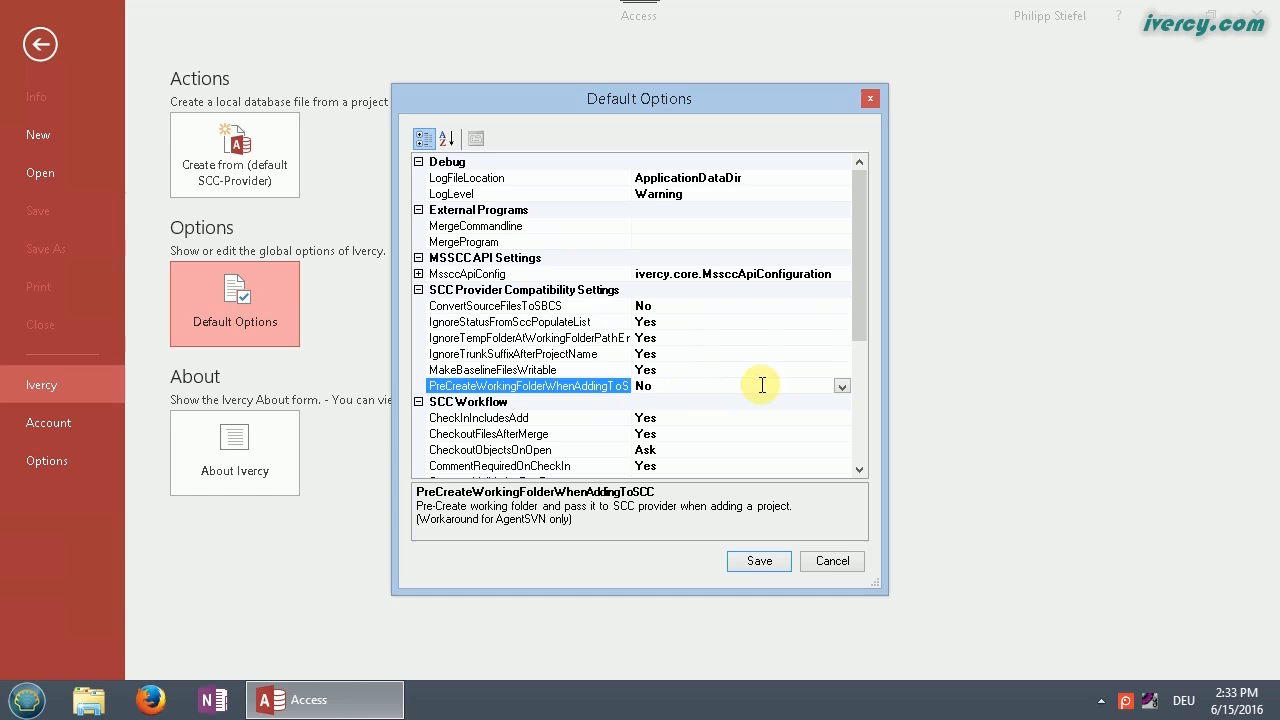
pyautogui.click(842, 386)
pyautogui.click(690, 418)
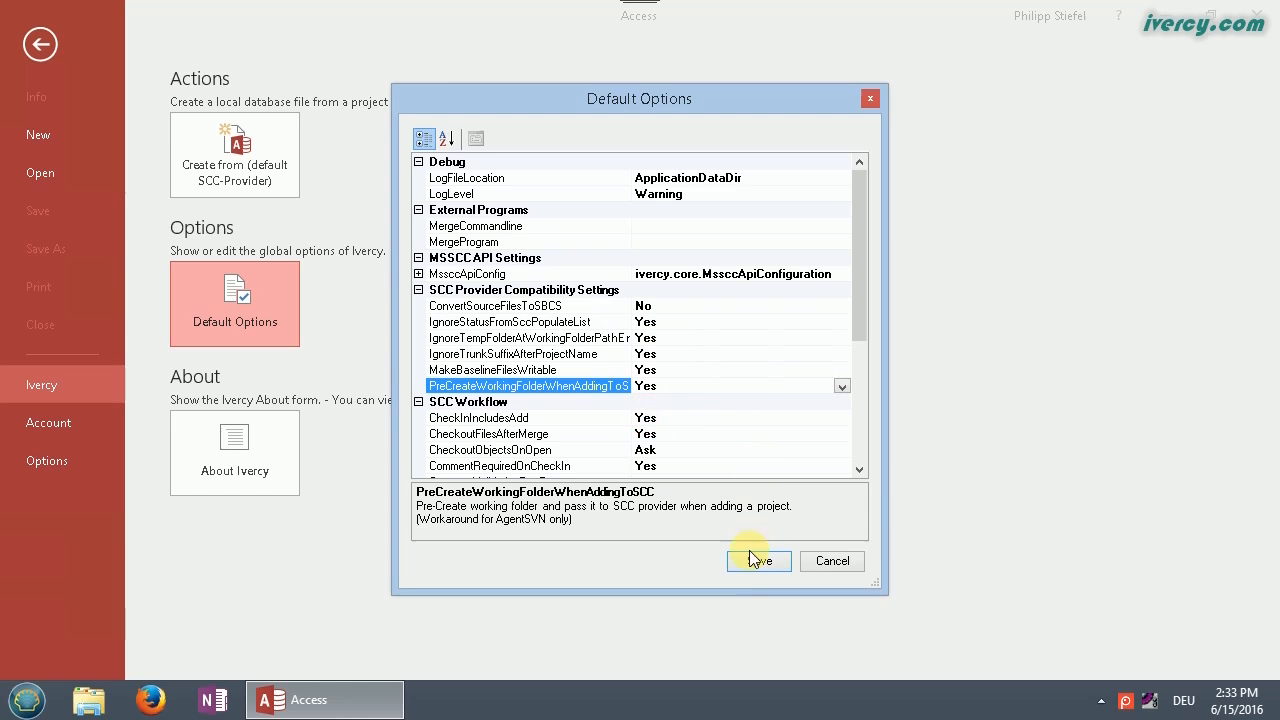
pyautogui.click(745, 565)
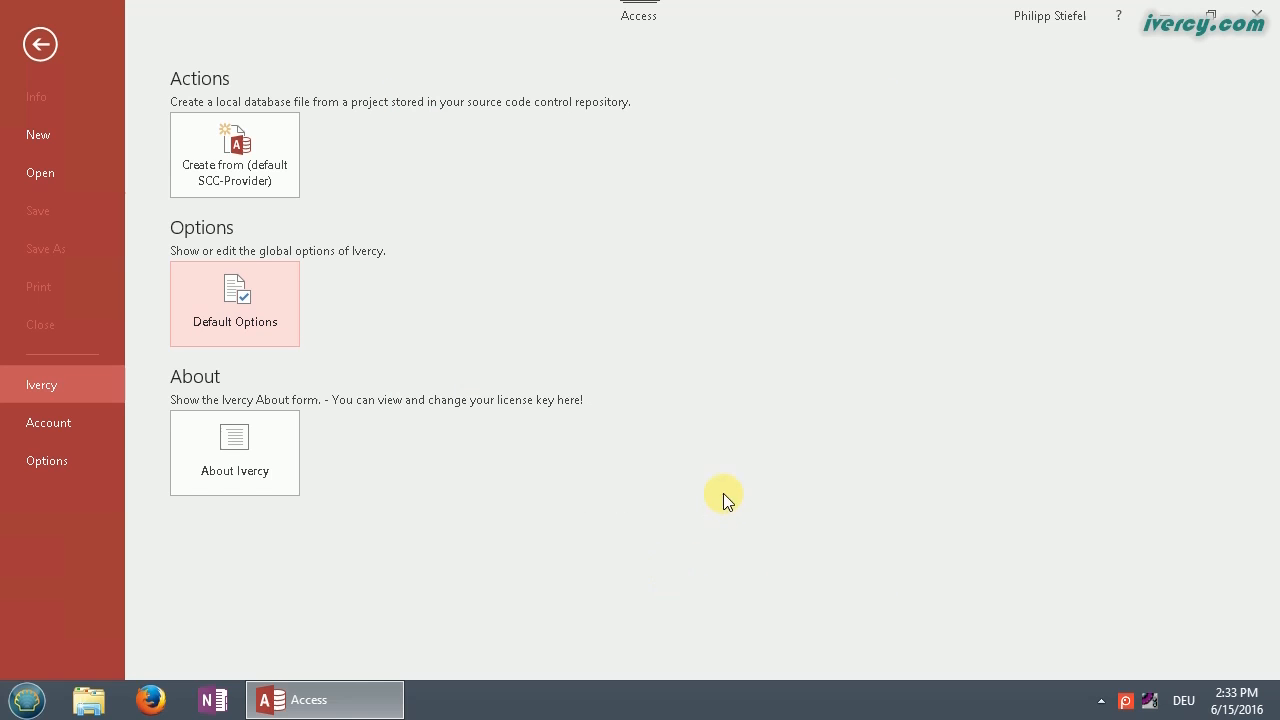
# Step: Start Create from (default SCC-Provider) and check the AgentRepo AUX Path without changing it
pyautogui.click(273, 167)
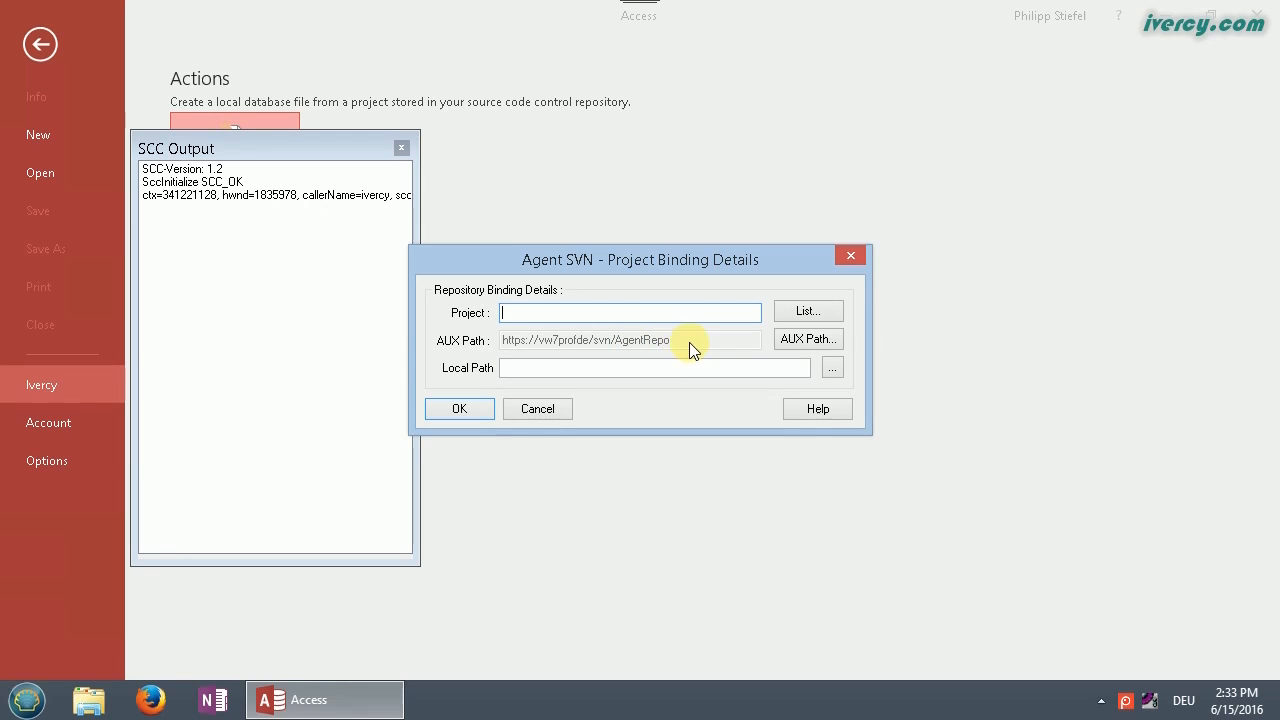
pyautogui.click(805, 339)
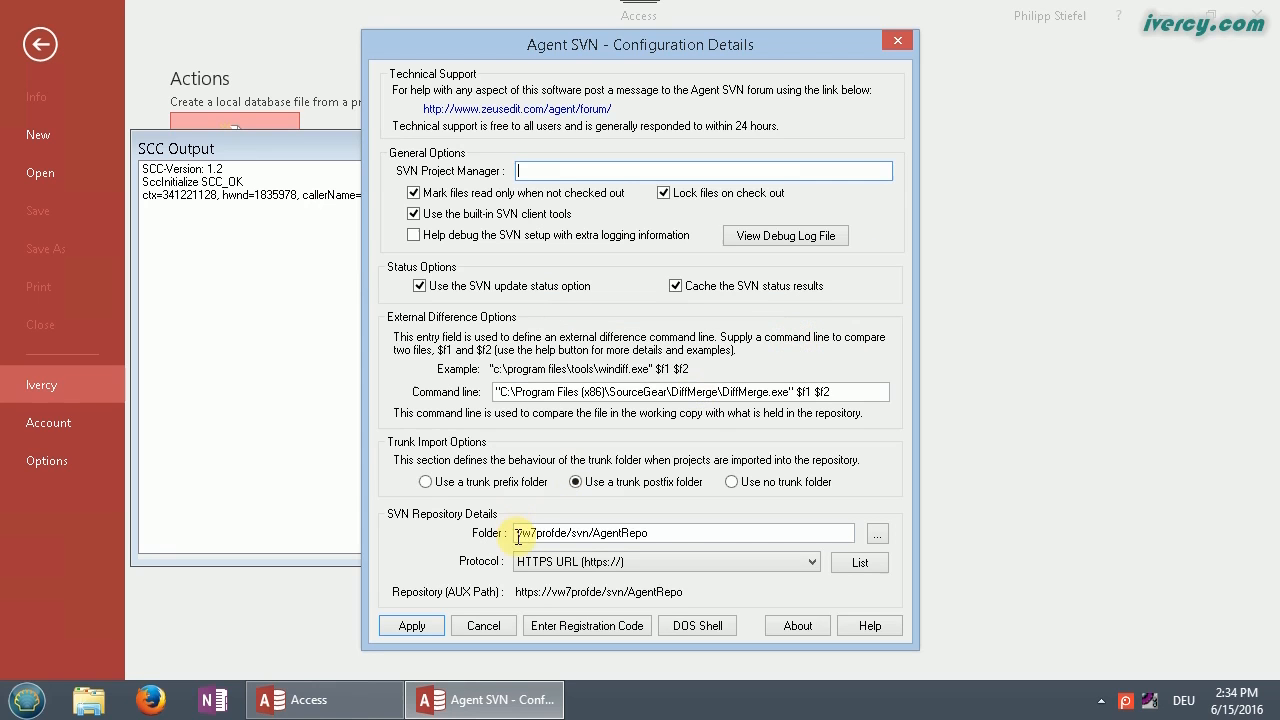
pyautogui.click(676, 532)
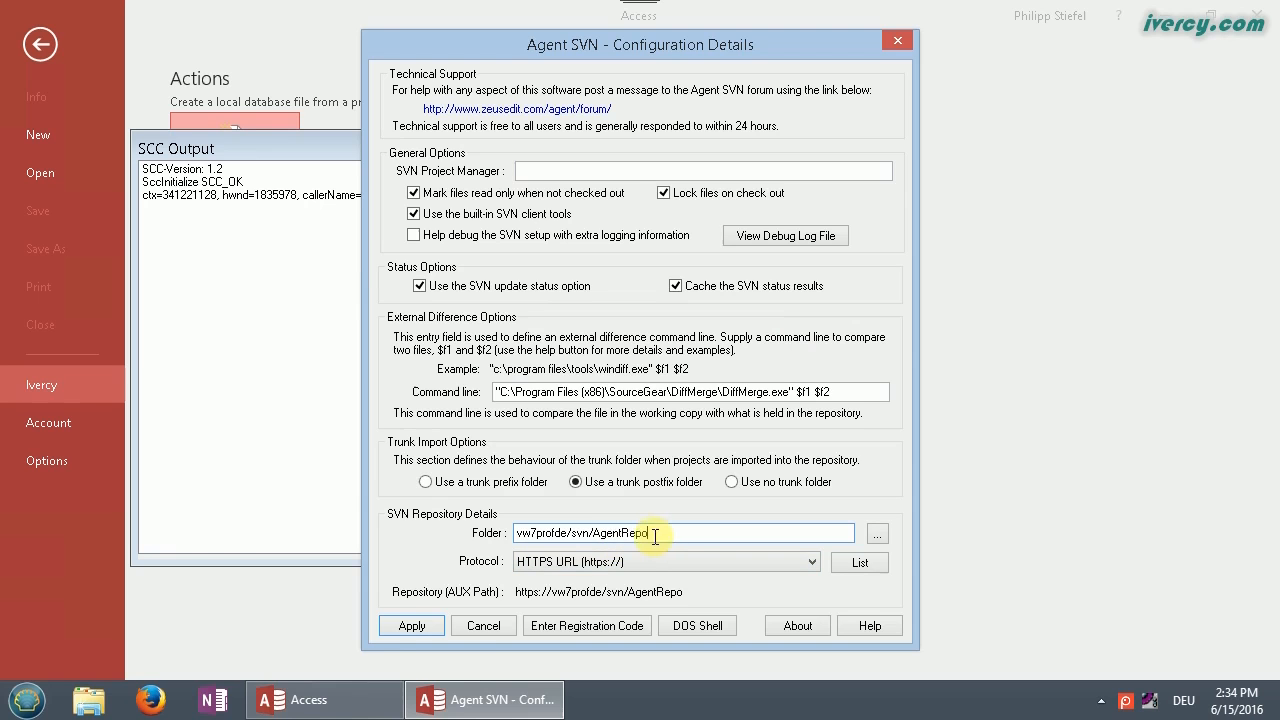
pyautogui.click(484, 625)
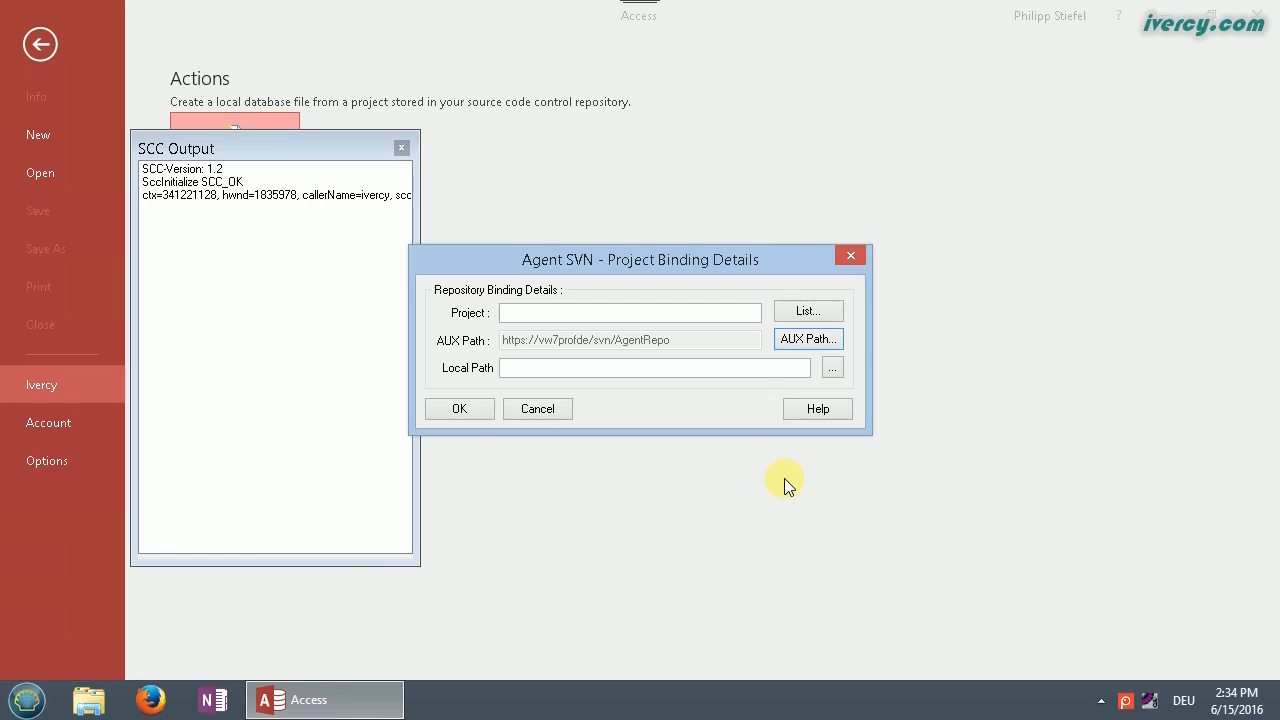
# Step: Review the repository's project list to find MyTestDB
pyautogui.click(828, 311)
pyautogui.moveTo(799, 348); pyautogui.dragTo(815, 196)
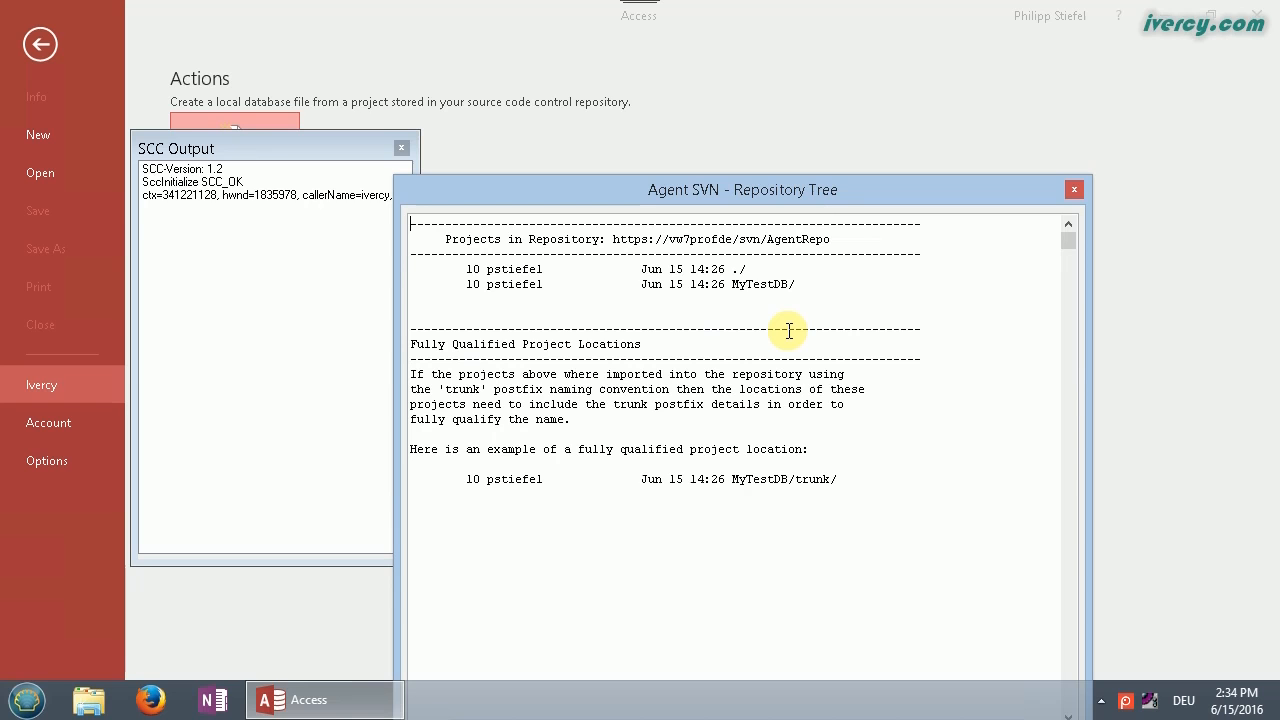
pyautogui.doubleClick(759, 284)
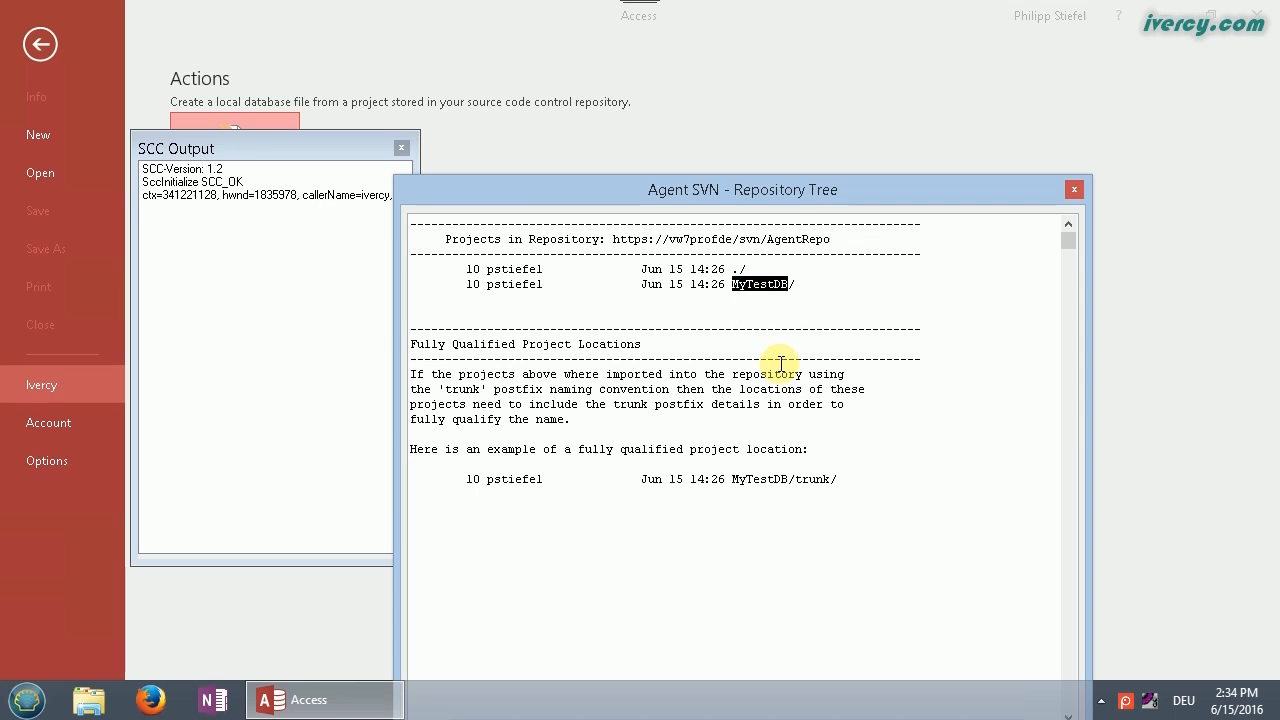
pyautogui.moveTo(834, 199); pyautogui.dragTo(839, 92)
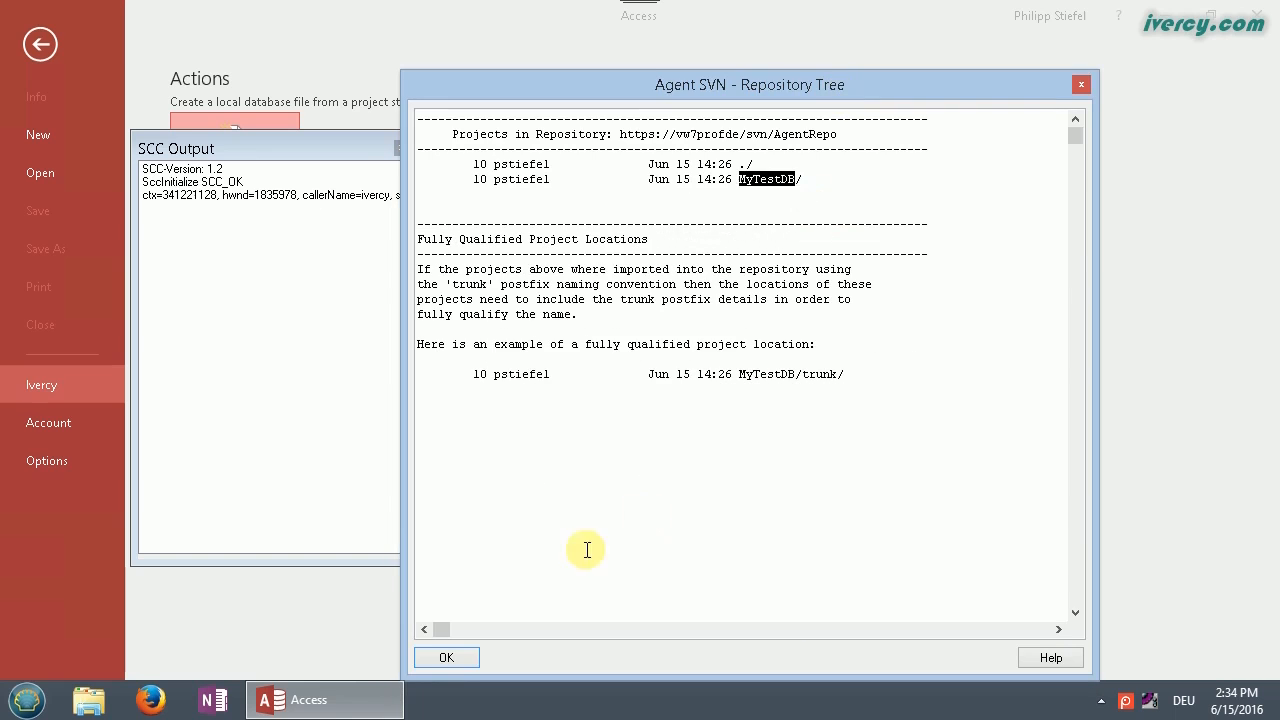
pyautogui.click(457, 661)
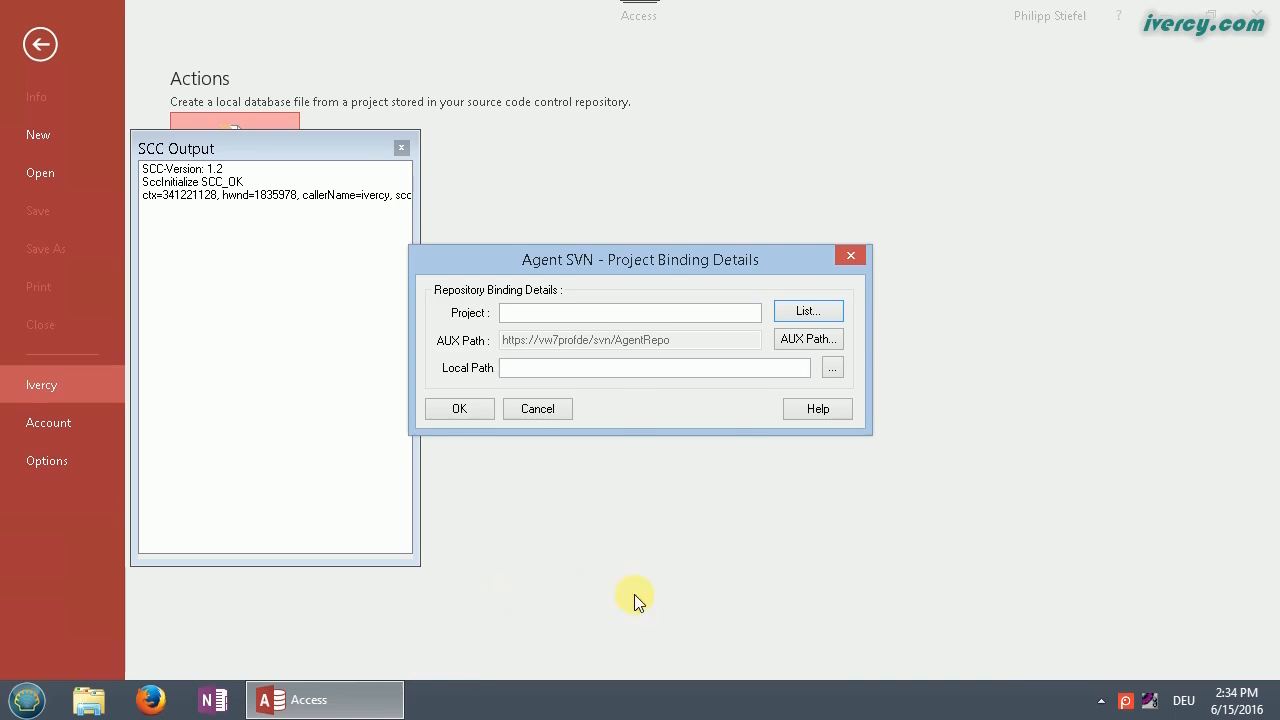
# Step: Enter MyTestDB as the Project in the binding details
pyautogui.click(533, 312)
pyautogui.write('MyTestDB')
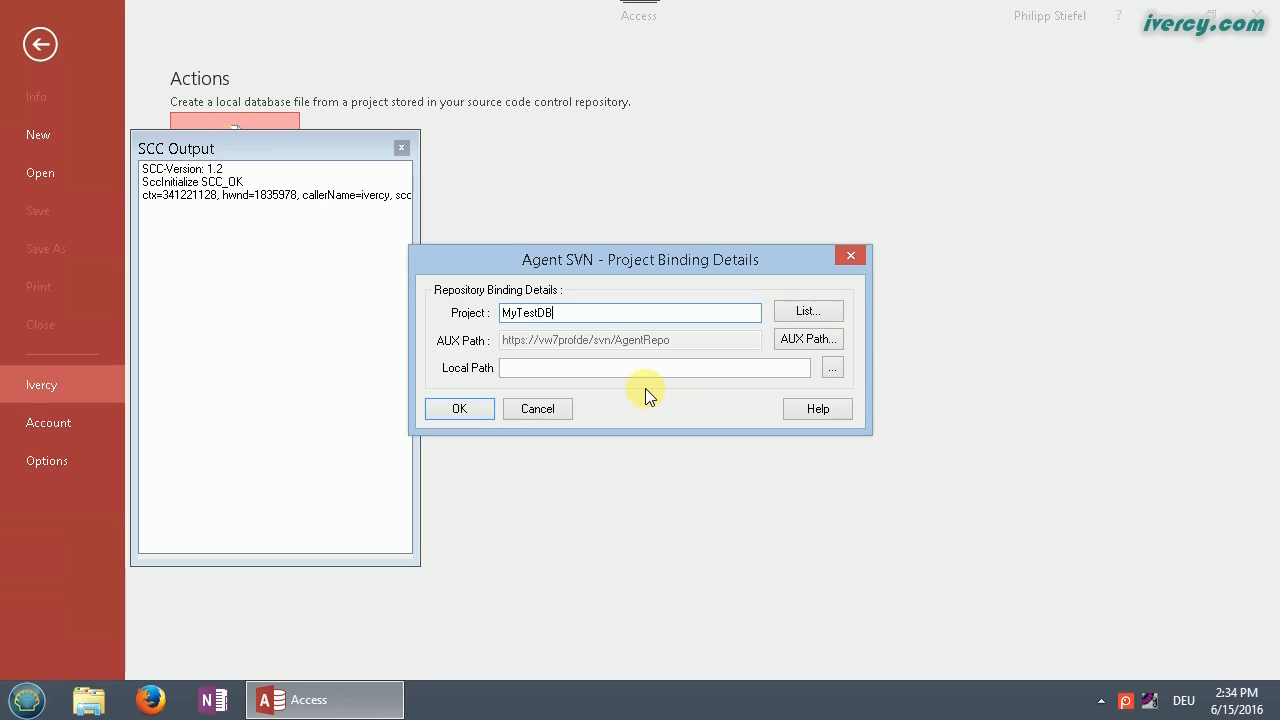
pyautogui.click(539, 371)
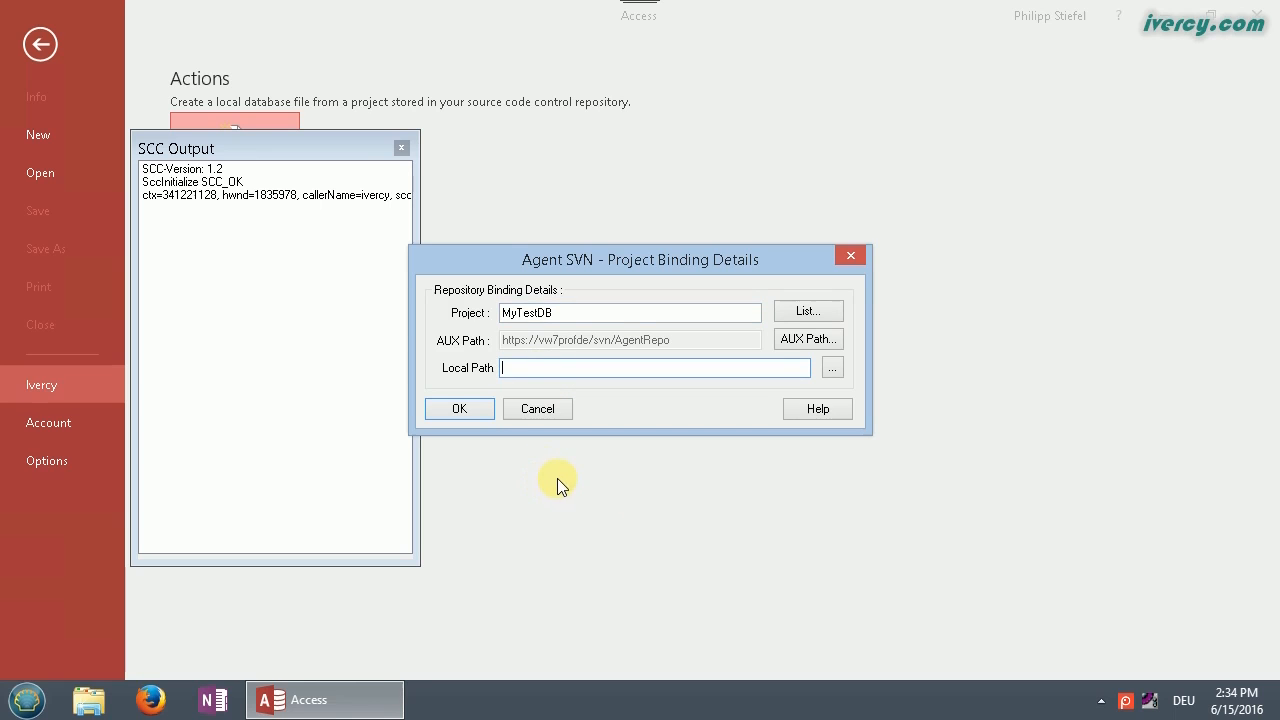
pyautogui.click(833, 370)
# Step: Navigate the folder browser to C:\SccTestAgentSVN\MyTestDBFolder
pyautogui.click(511, 361)
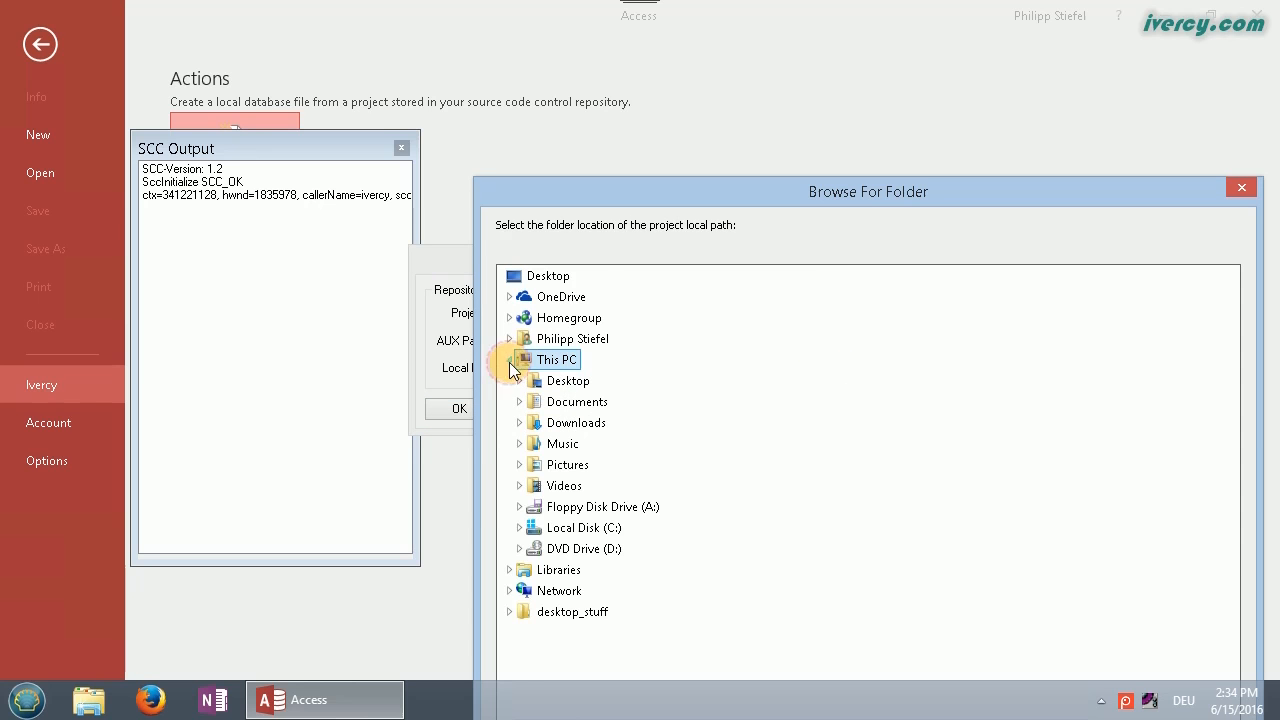
pyautogui.click(519, 528)
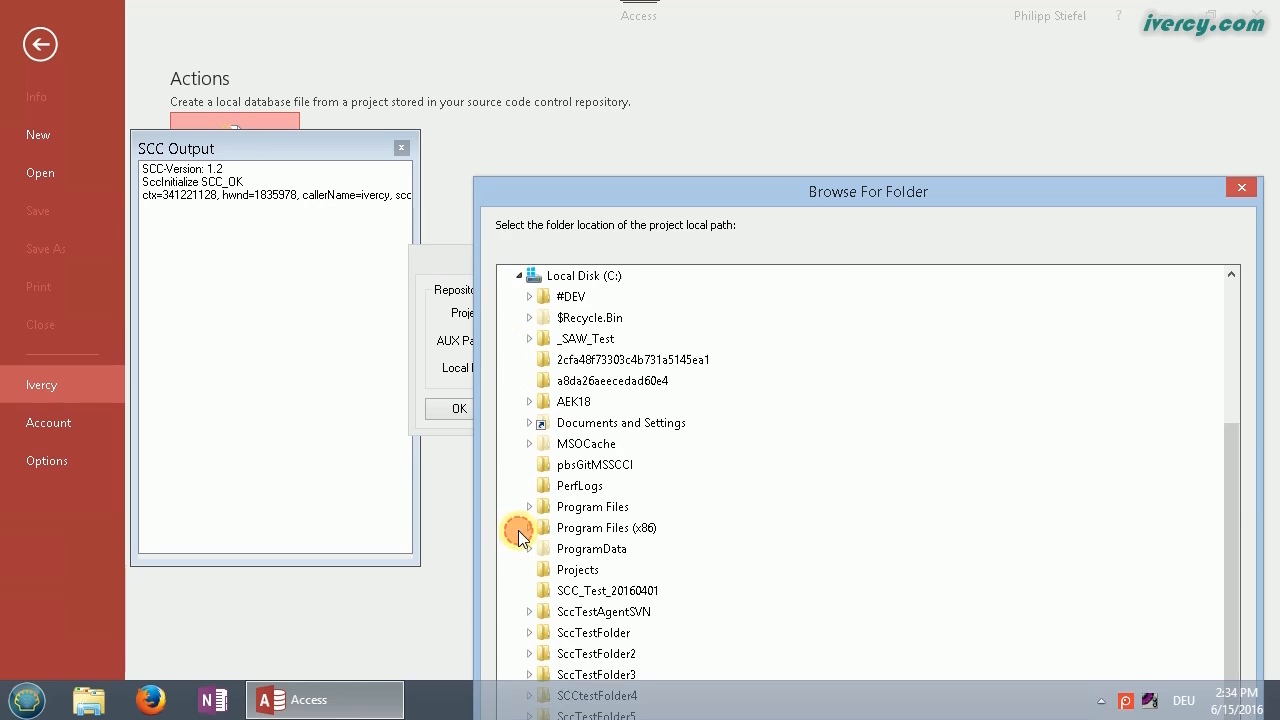
pyautogui.scroll(-2, 528, 521)
pyautogui.click(533, 468)
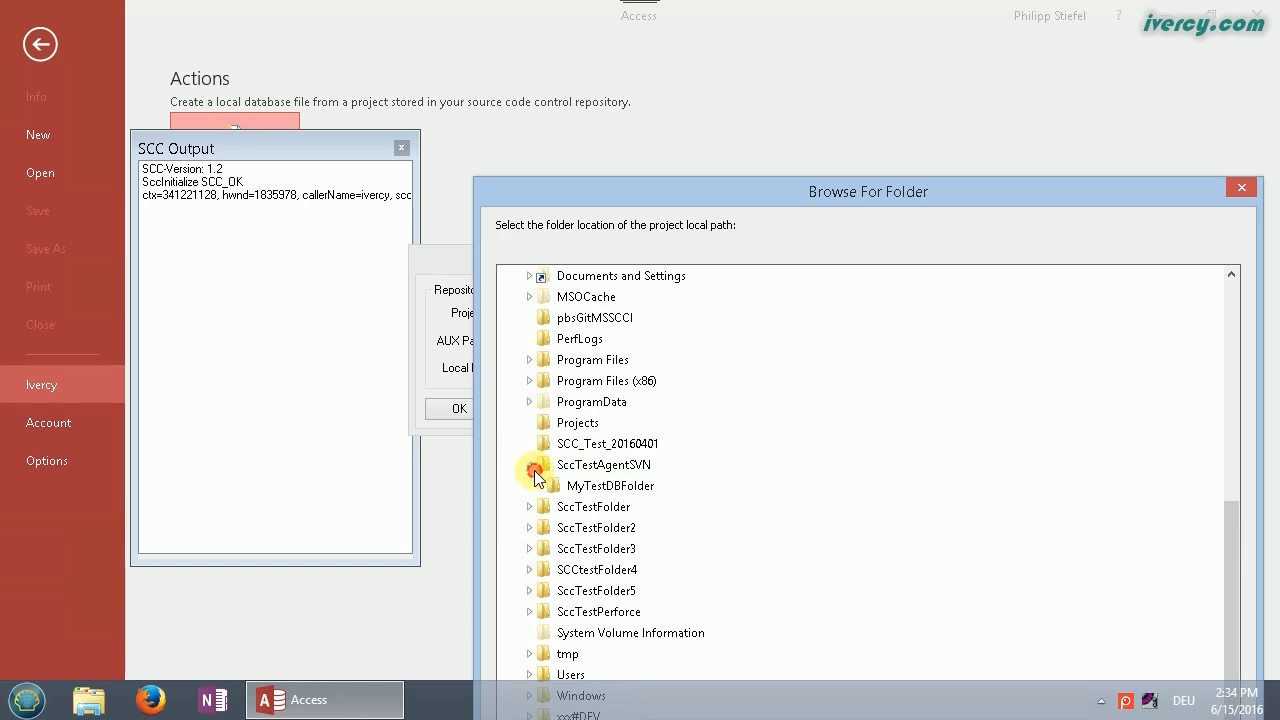
pyautogui.click(612, 485)
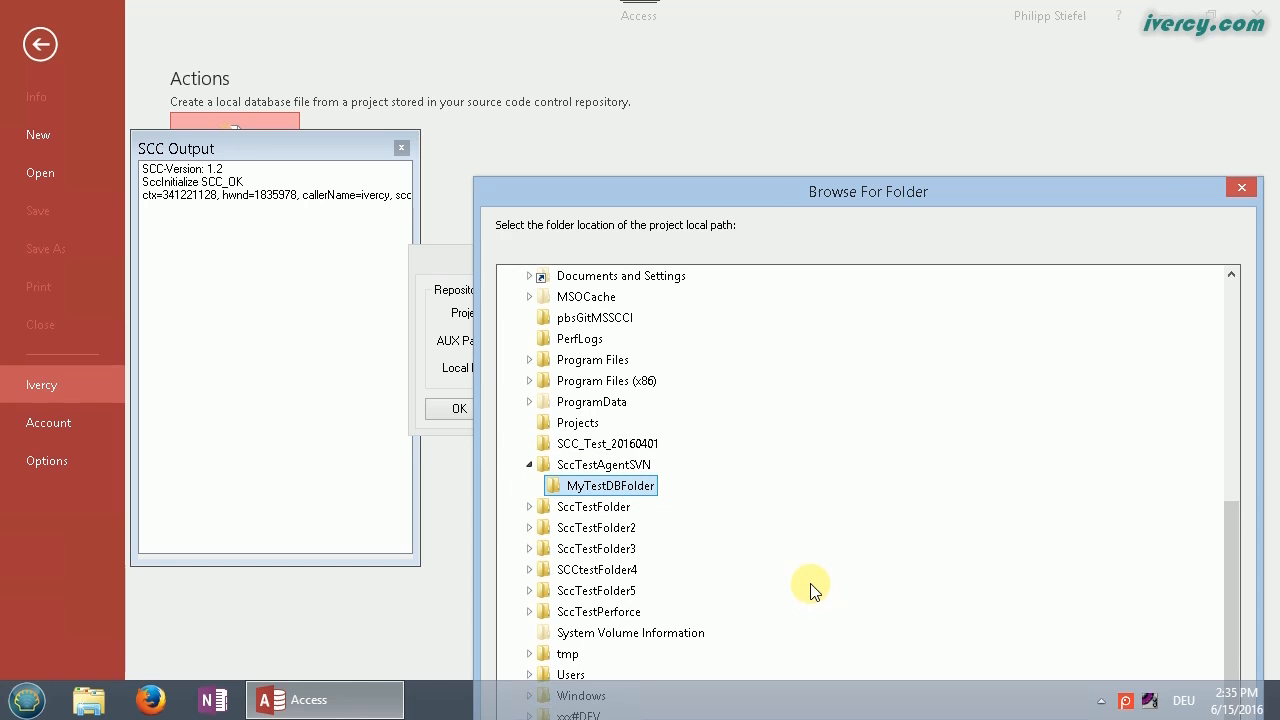
pyautogui.moveTo(767, 202); pyautogui.dragTo(690, 77)
pyautogui.moveTo(581, 53); pyautogui.dragTo(511, 63)
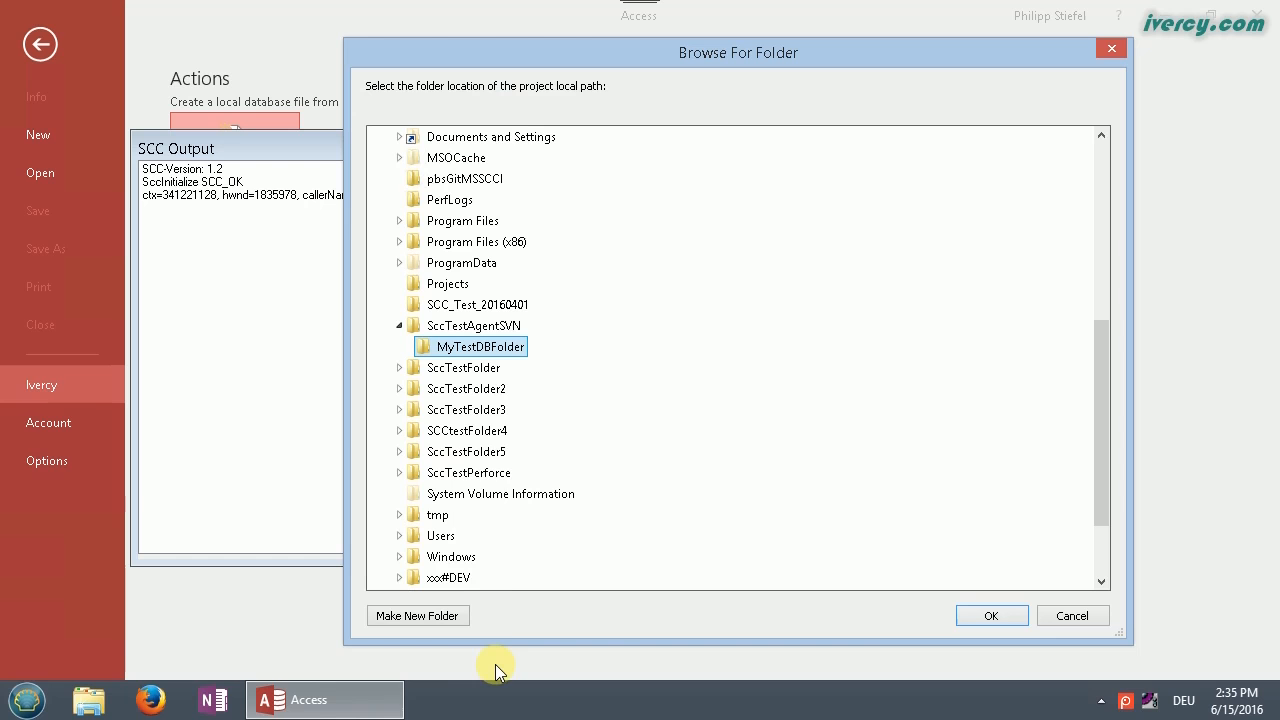
# Step: Create a new folder MyTestDB_IvercyTmp there and use it as the Local Path
pyautogui.click(441, 616)
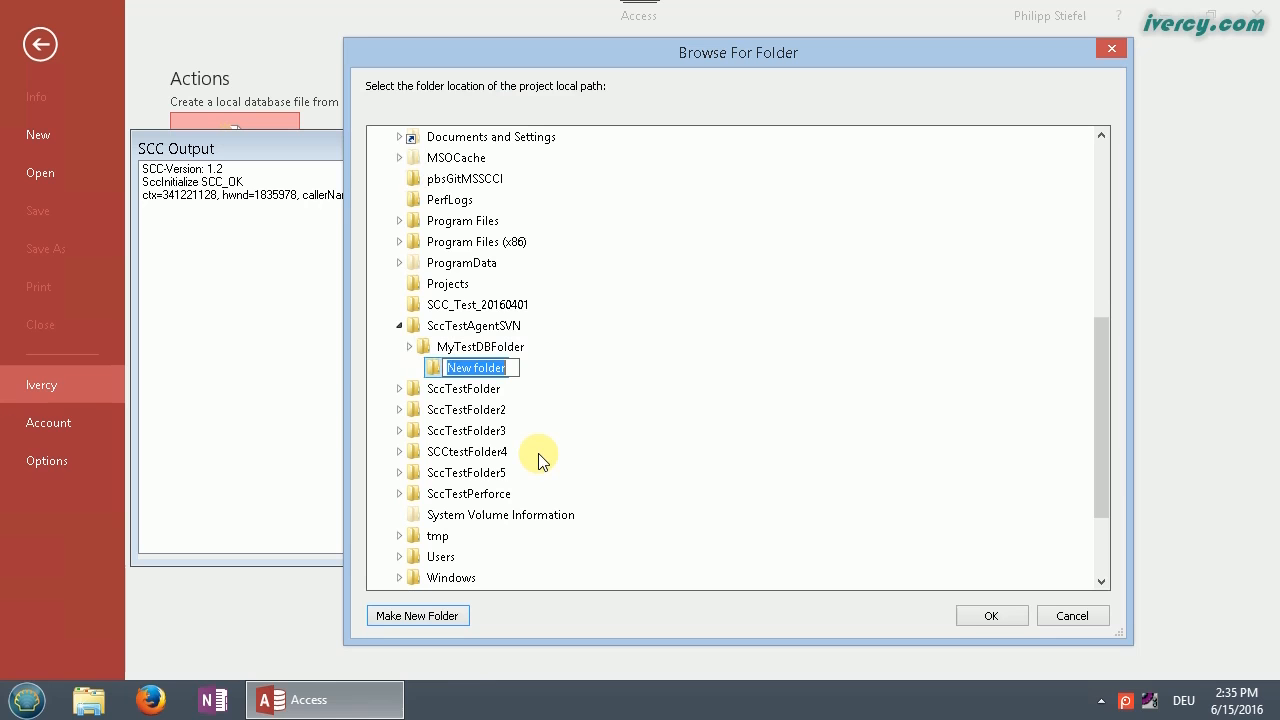
pyautogui.write('MyTestDB')
pyautogui.write('_I')
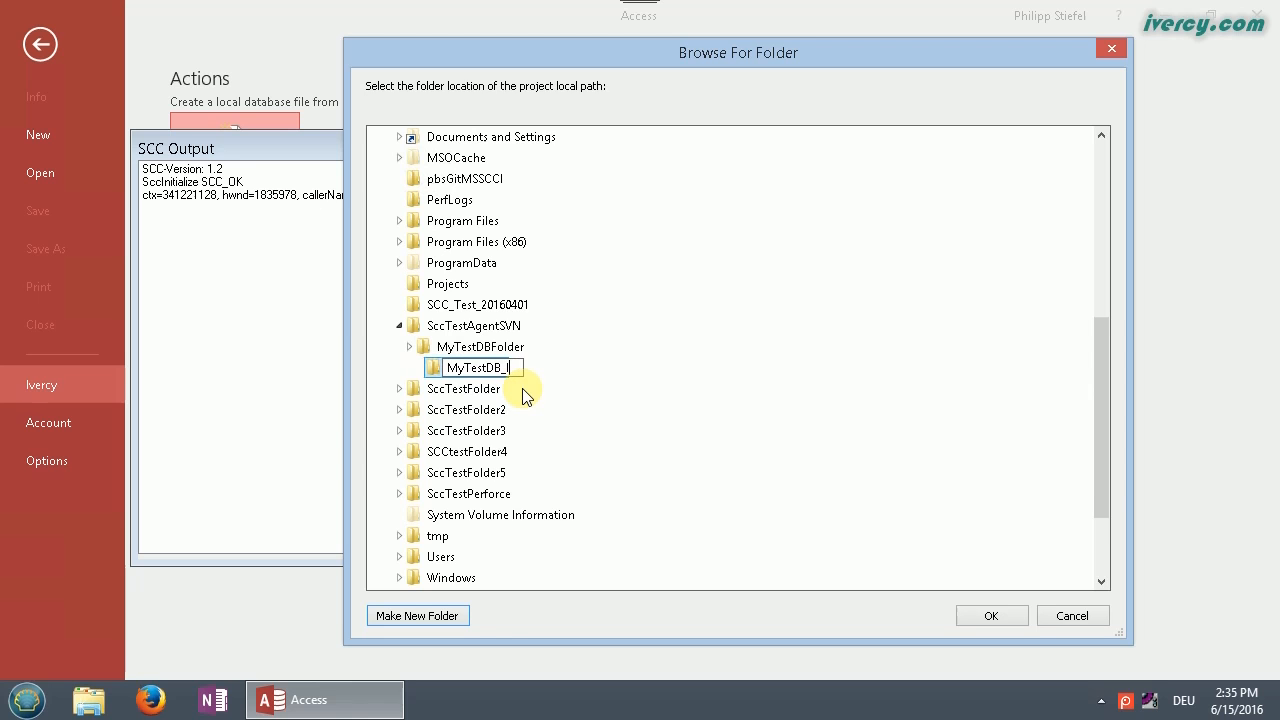
pyautogui.write('vercyTmp')
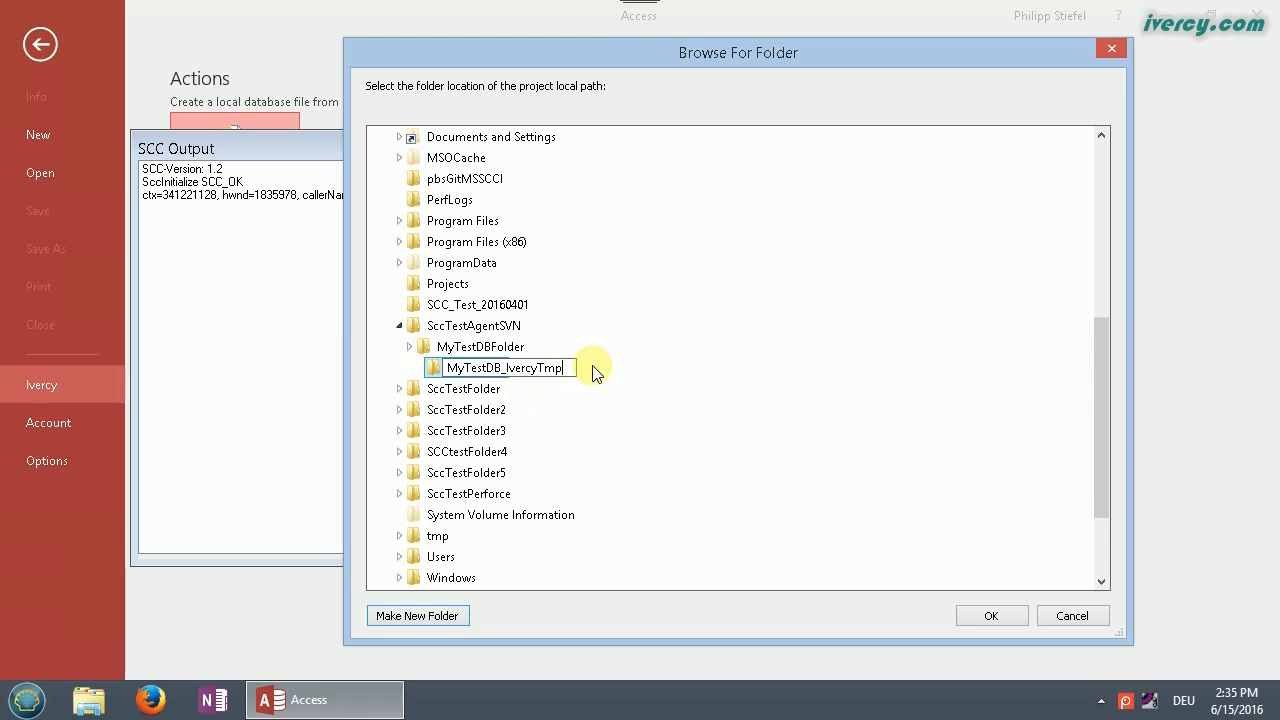
pyautogui.press('Return')
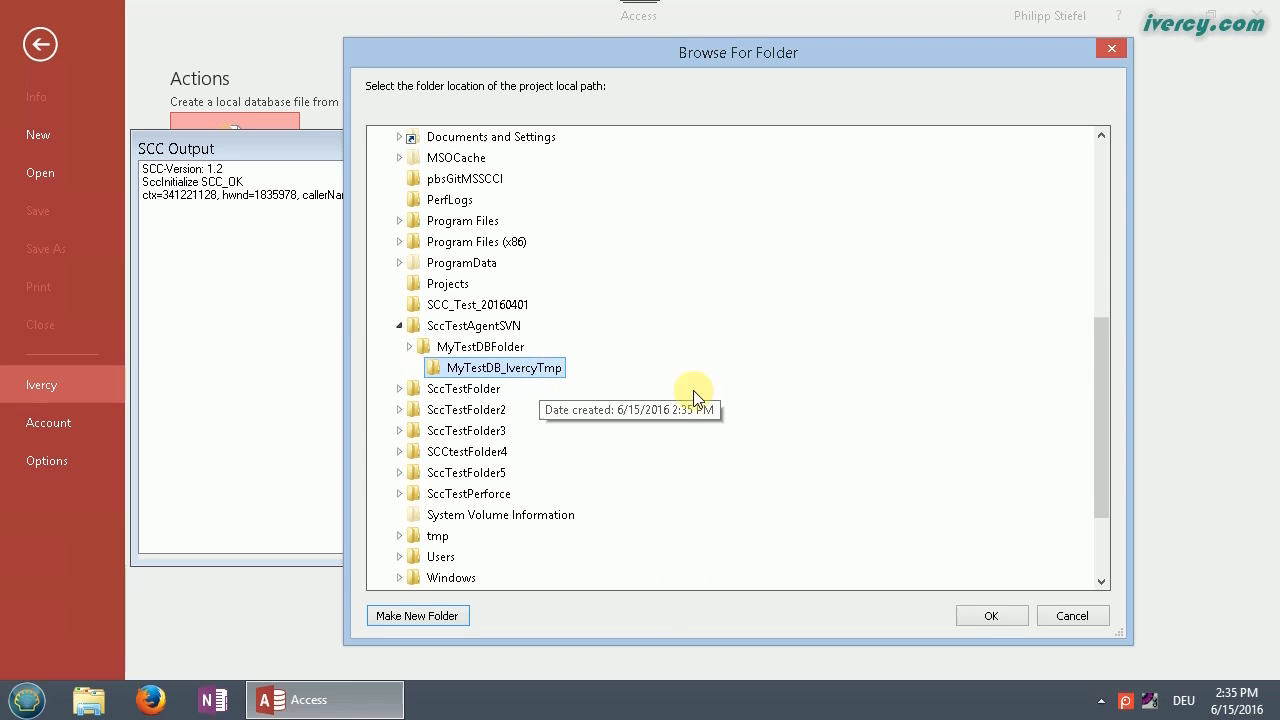
pyautogui.click(986, 616)
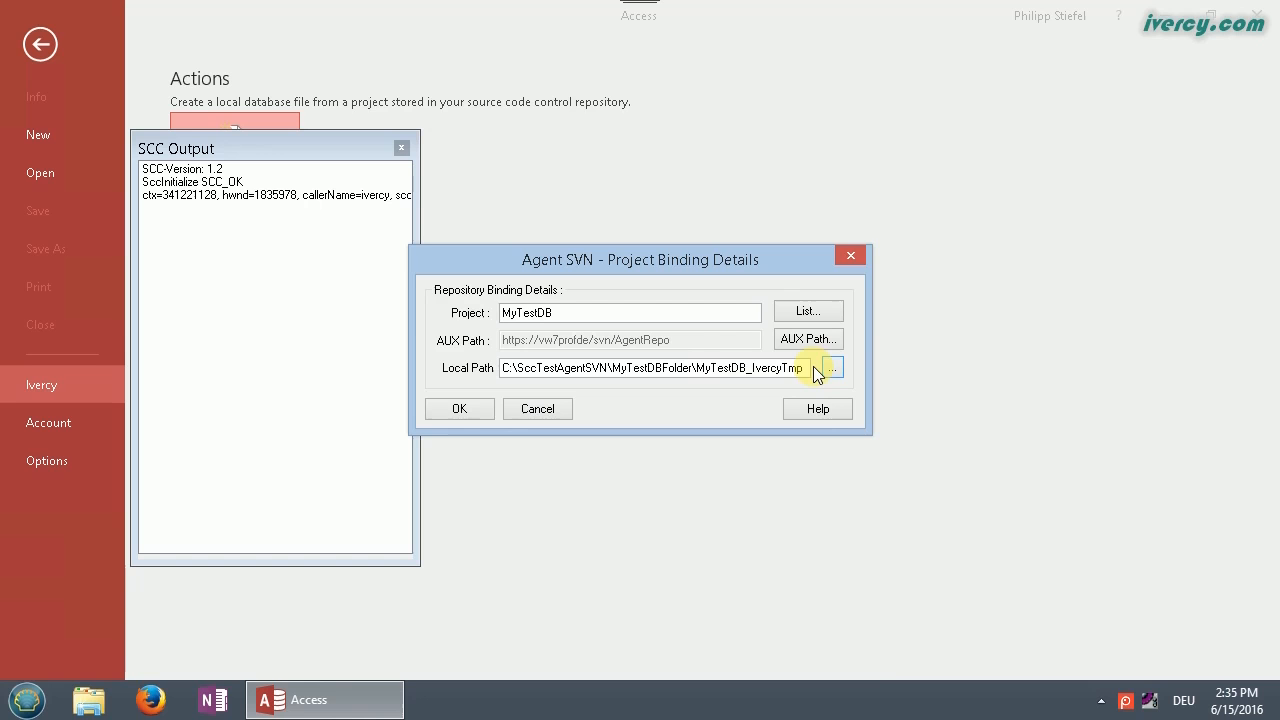
# Step: Confirm the binding to import MyTestDB, then move the SCC Output aside and scroll to Forms
pyautogui.click(473, 408)
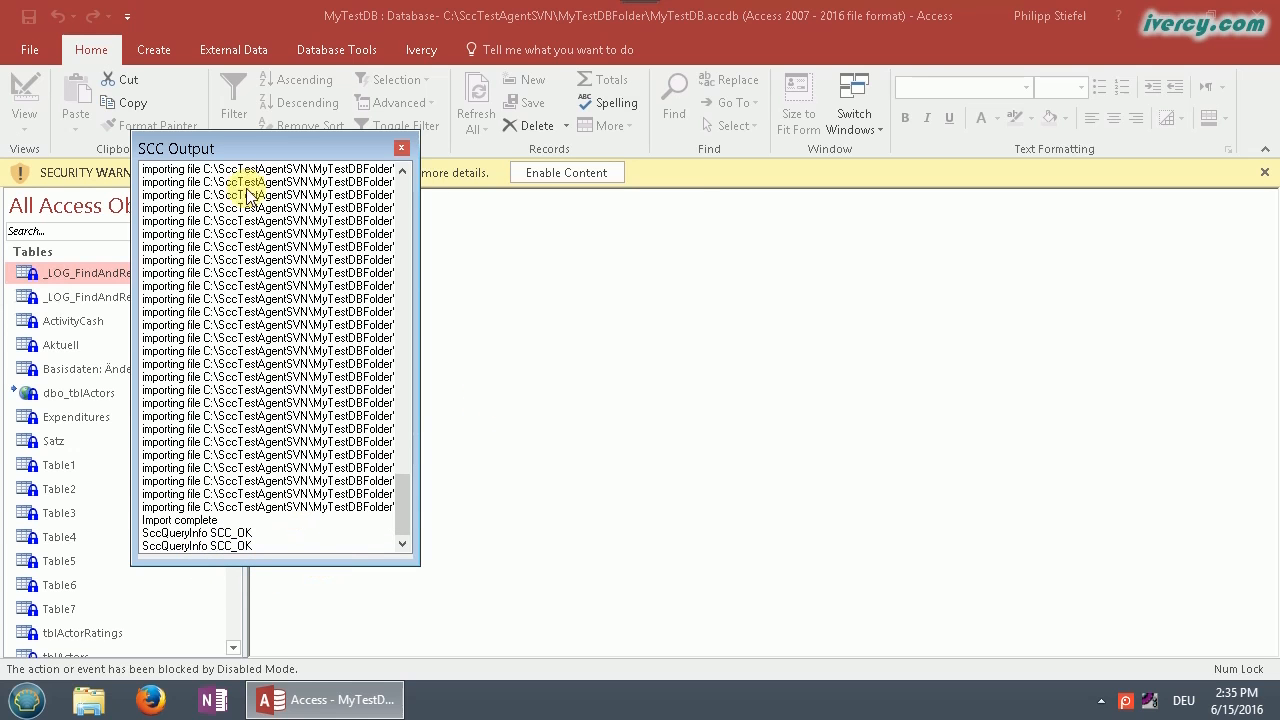
pyautogui.moveTo(251, 149); pyautogui.dragTo(523, 202)
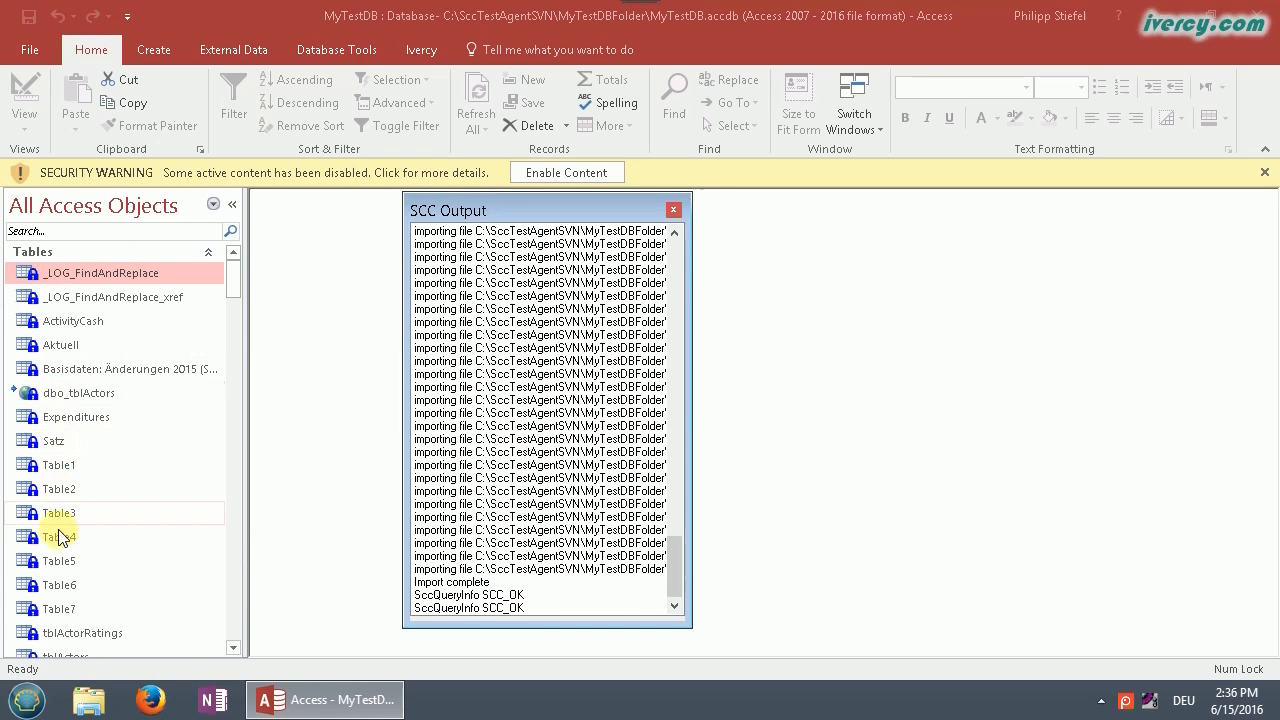
pyautogui.moveTo(235, 279); pyautogui.dragTo(221, 433)
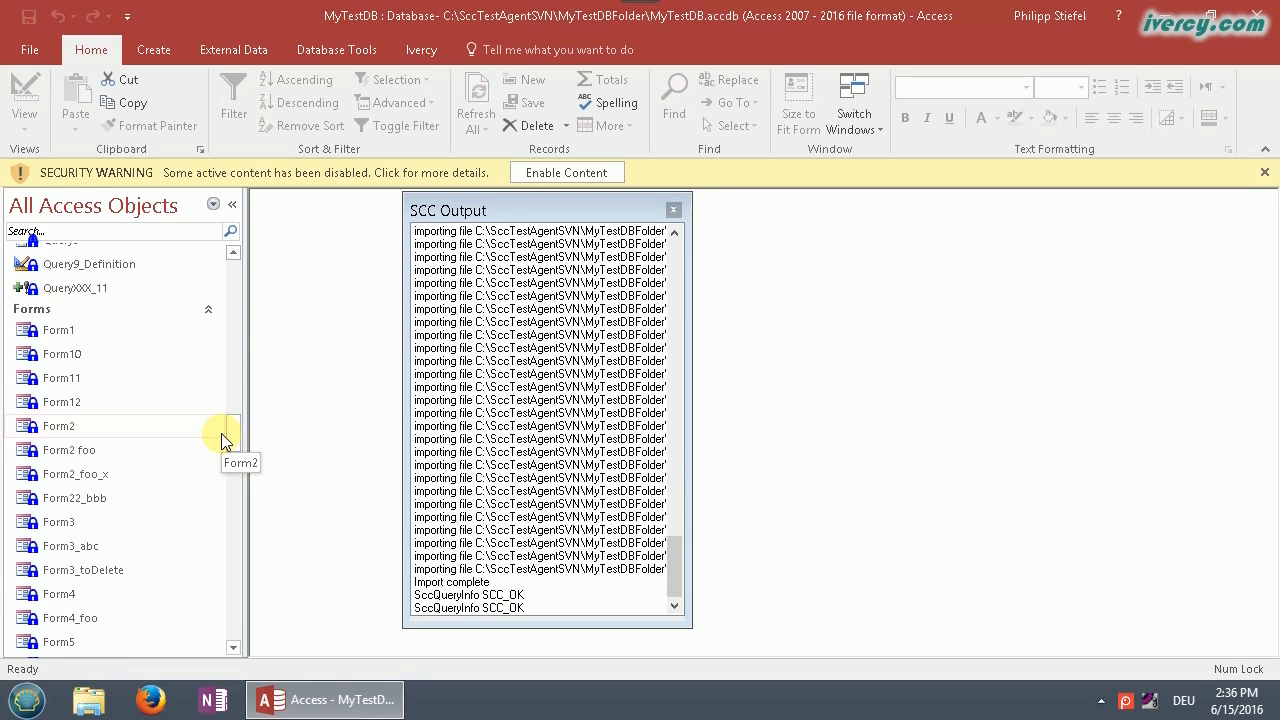
# Step: Check out Form2 from SVN, logging in with the user ID and password, then open it in Design View
pyautogui.click(72, 424)
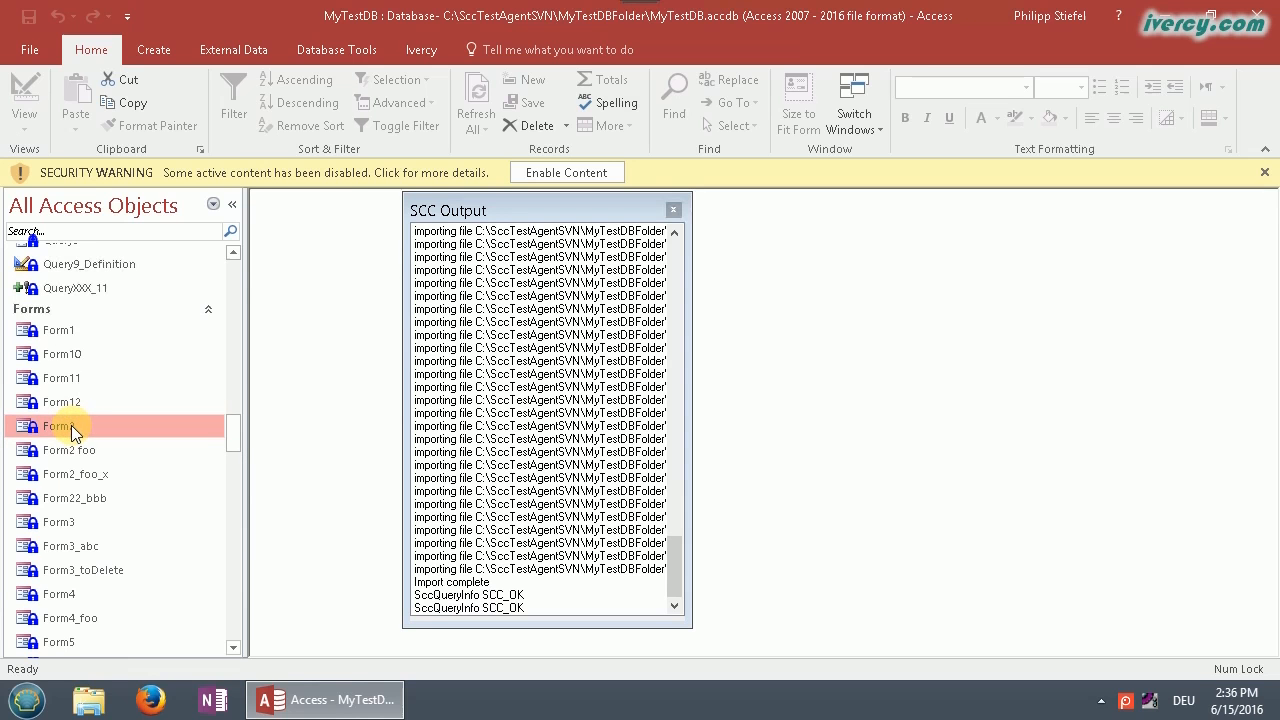
pyautogui.rightClick(73, 426)
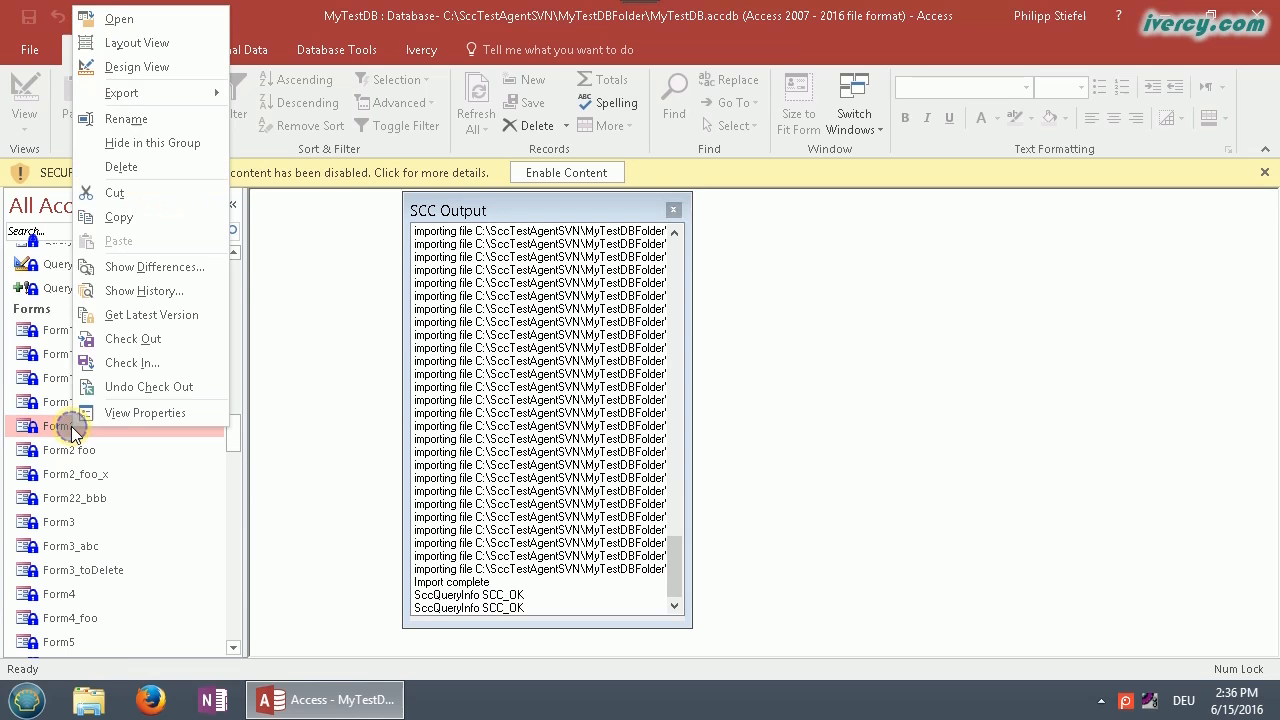
pyautogui.click(128, 340)
pyautogui.moveTo(586, 329); pyautogui.dragTo(505, 322)
pyautogui.press('Tab')
pyautogui.write('*****')
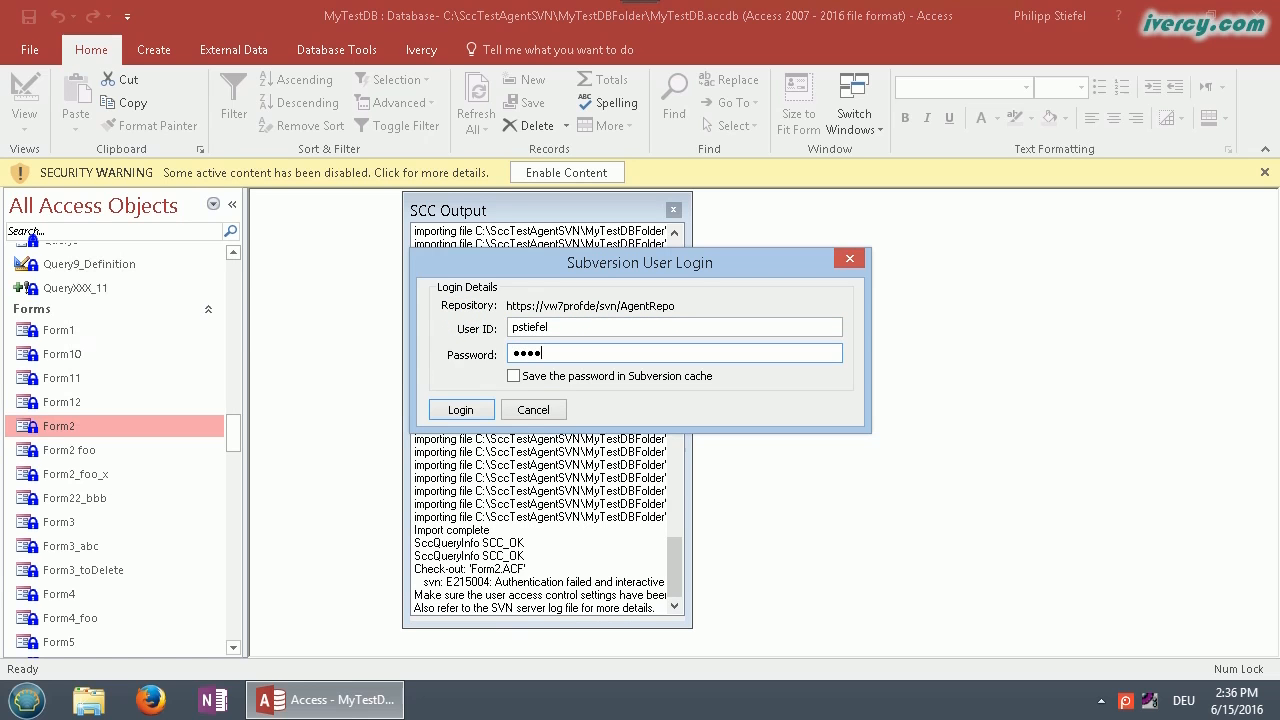
pyautogui.click(460, 408)
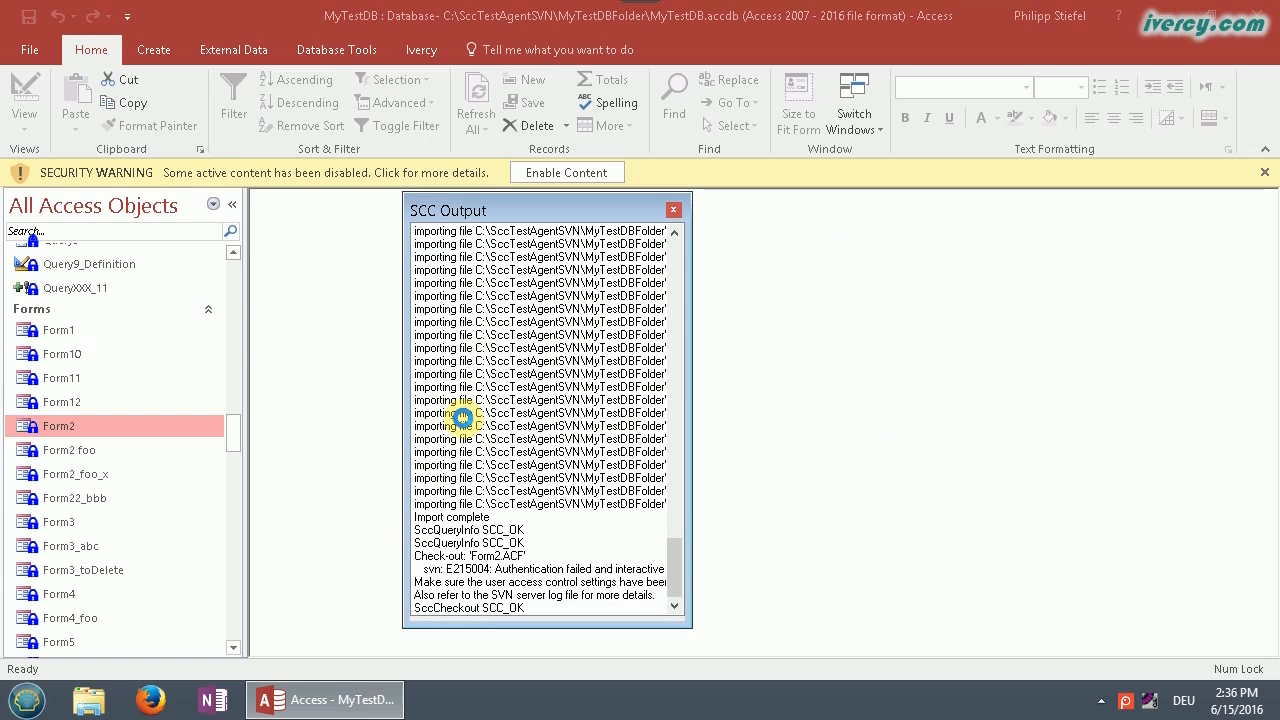
pyautogui.rightClick(62, 432)
pyautogui.click(134, 68)
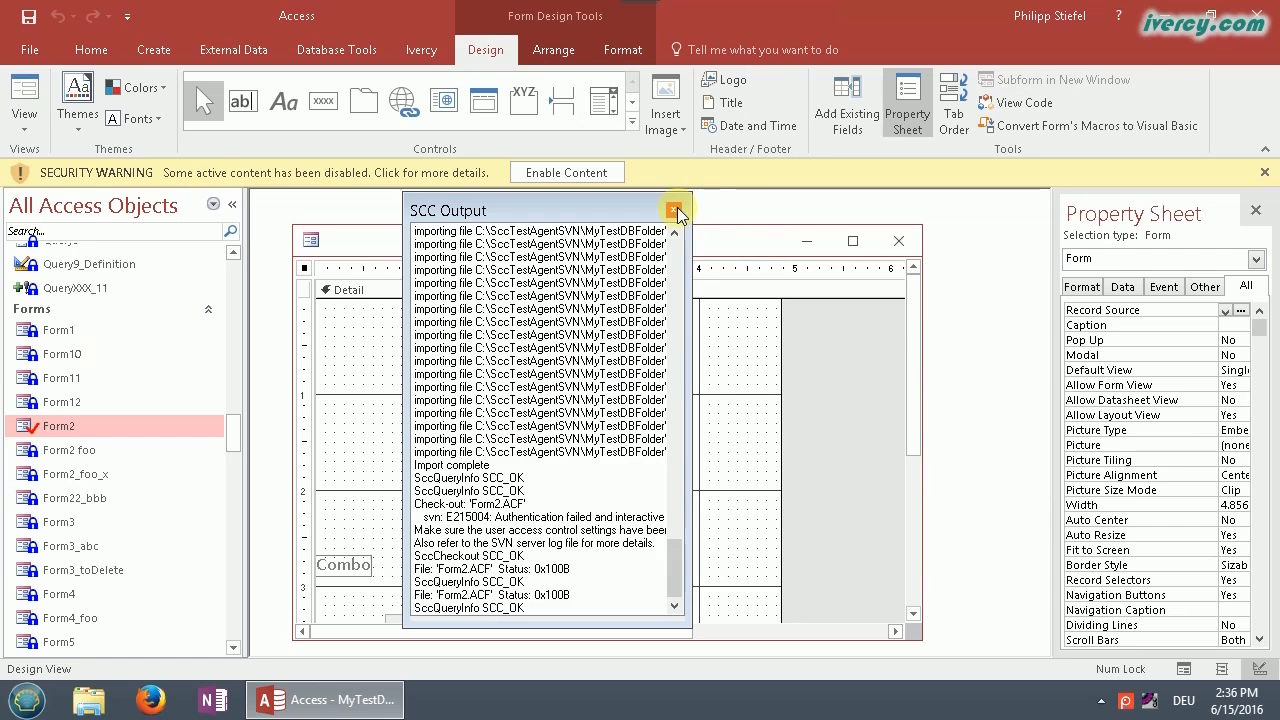
# Step: Change the Command3 button caption on the maximized Form2 to 'Any test'
pyautogui.click(675, 211)
pyautogui.doubleClick(640, 240)
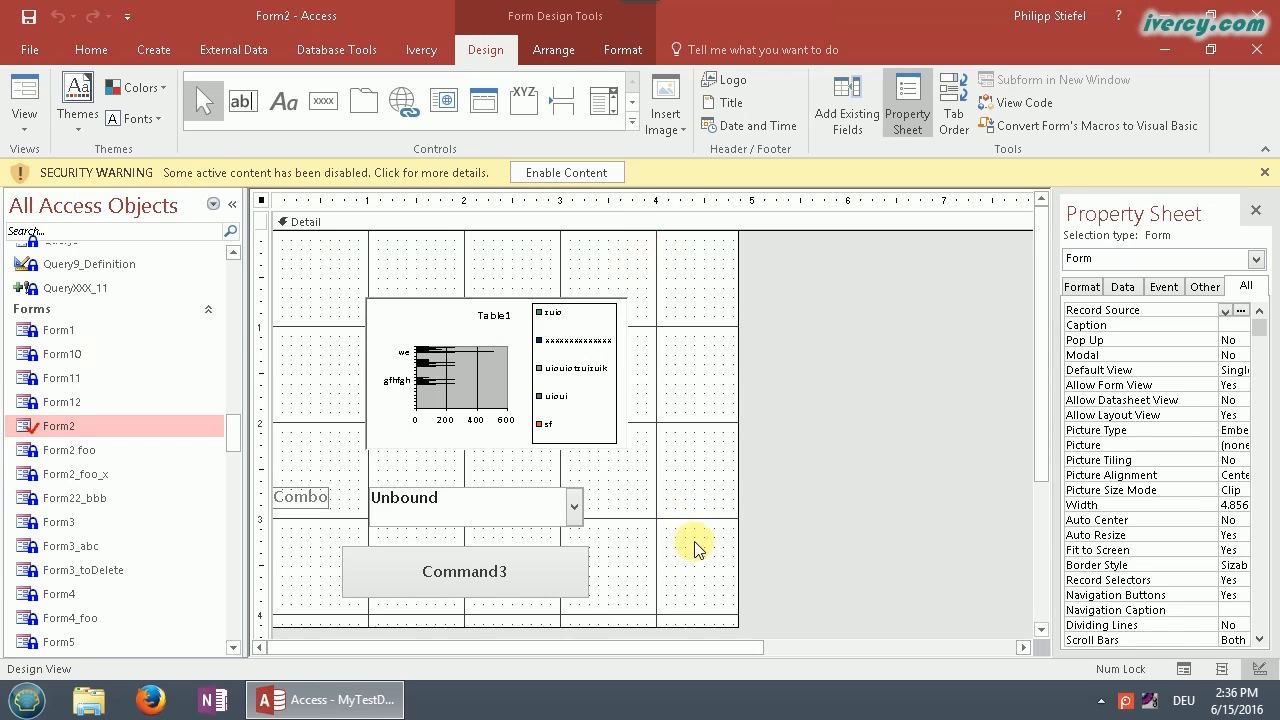
pyautogui.click(540, 577)
pyautogui.click(470, 570)
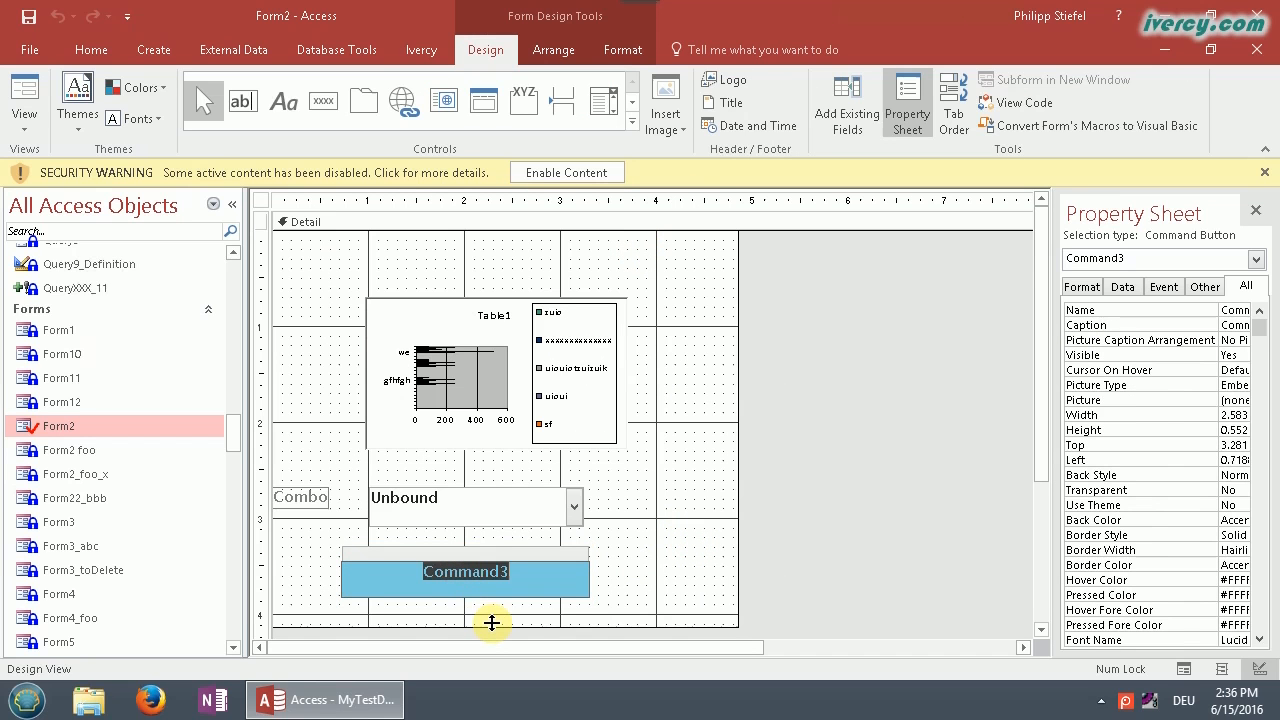
pyautogui.write('Any test')
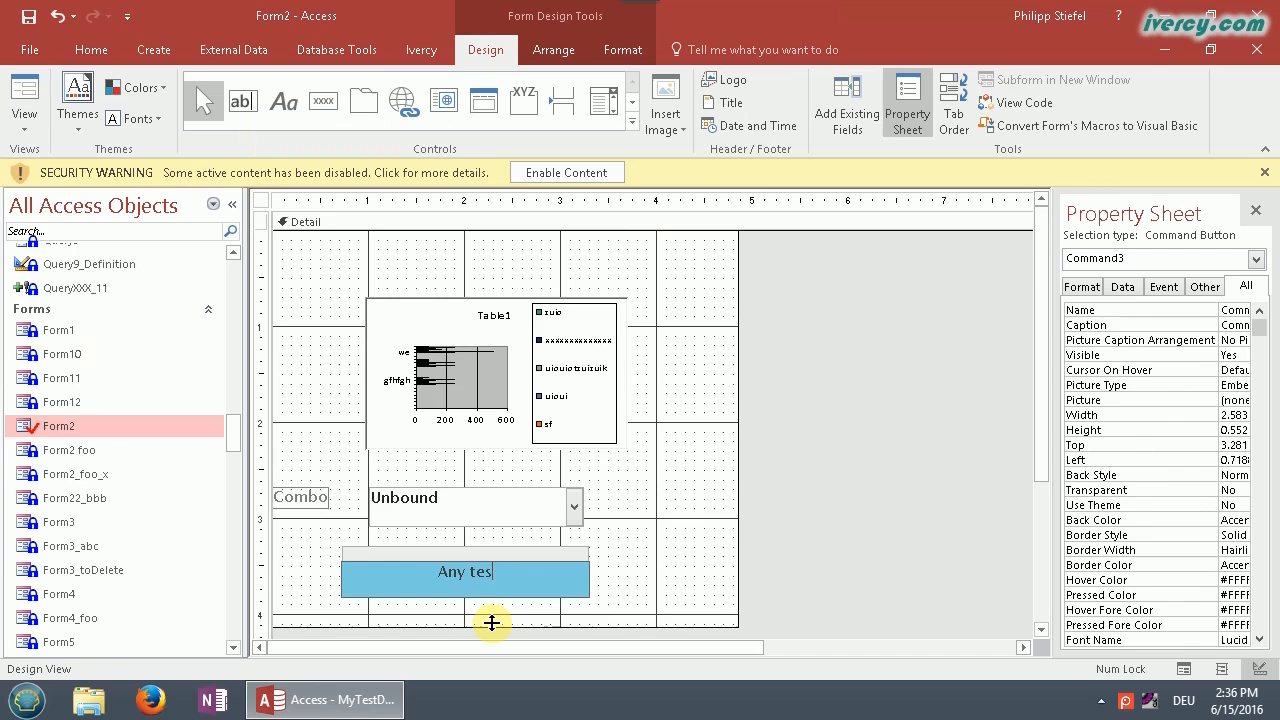
pyautogui.click(683, 568)
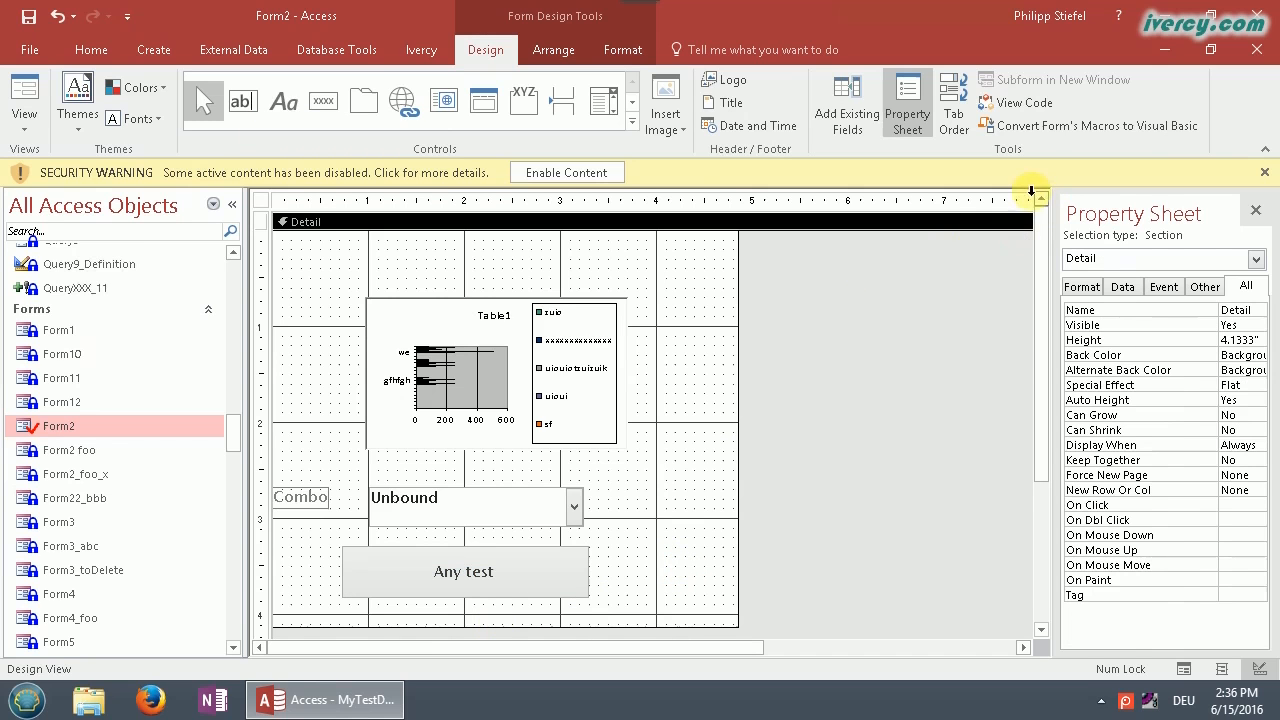
# Step: Dismiss the security warning, then close Form2 and save the changes
pyautogui.click(1262, 175)
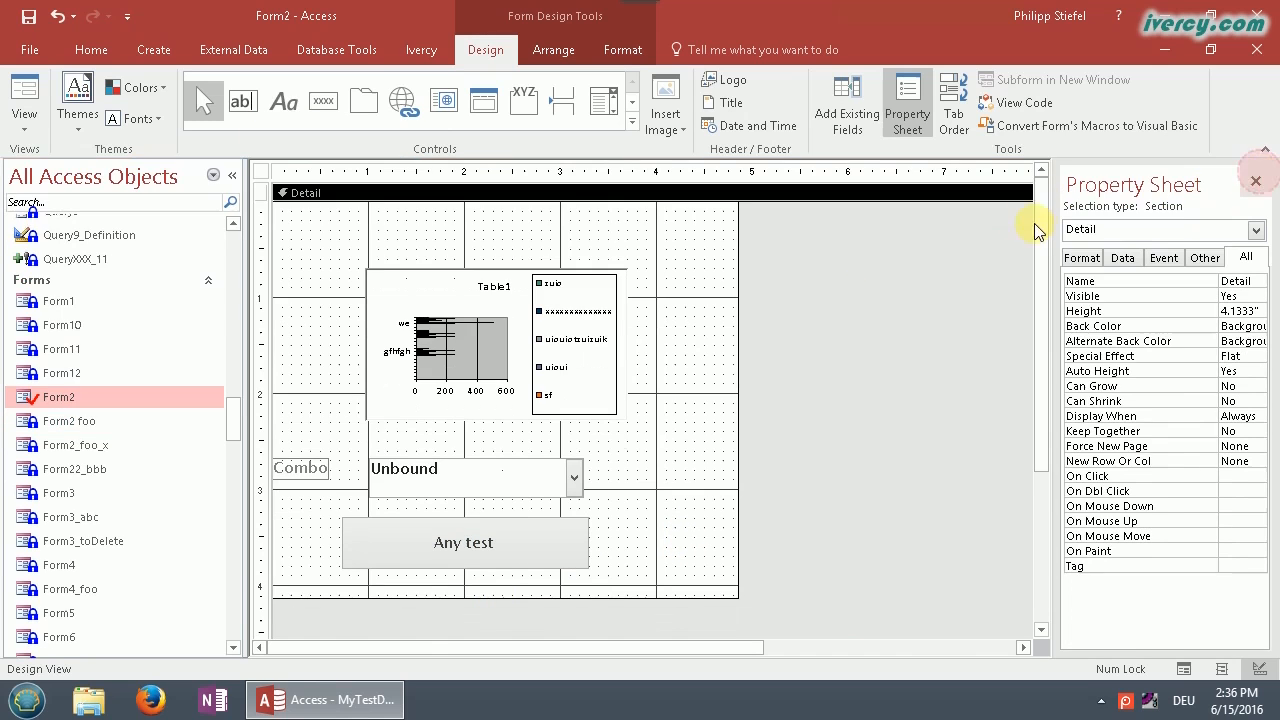
pyautogui.click(943, 176)
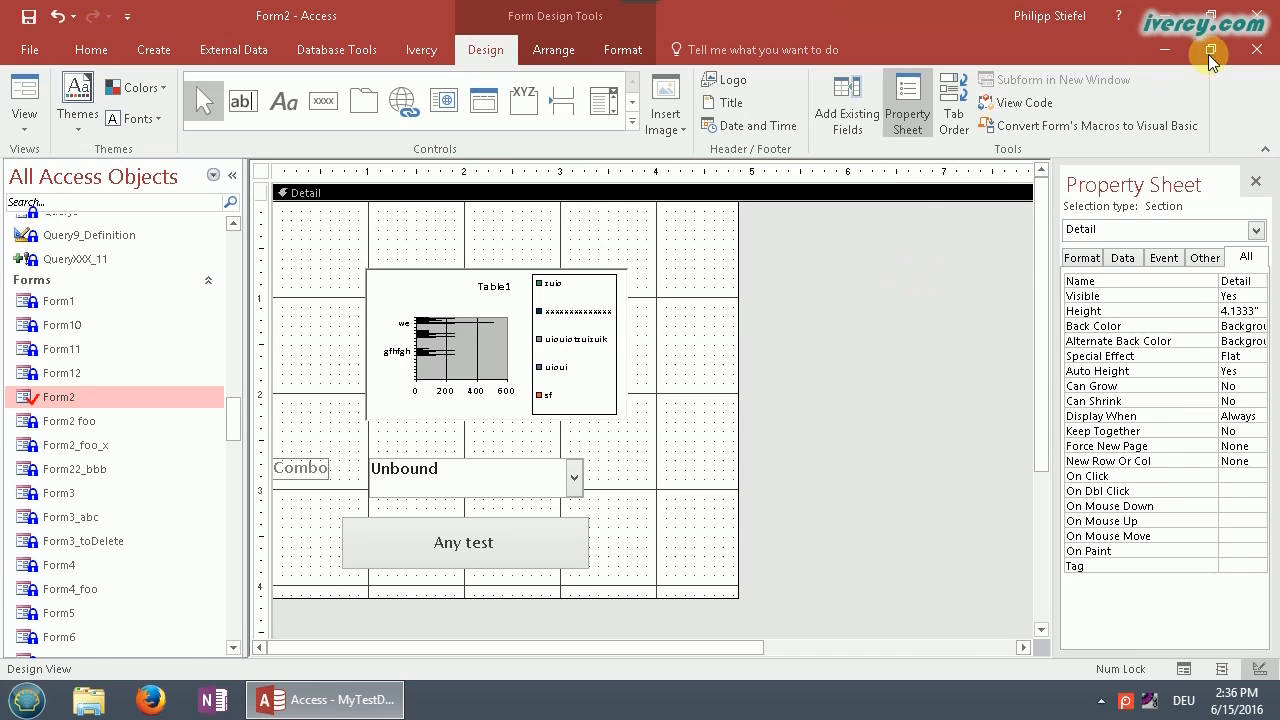
pyautogui.click(1257, 49)
pyautogui.click(563, 407)
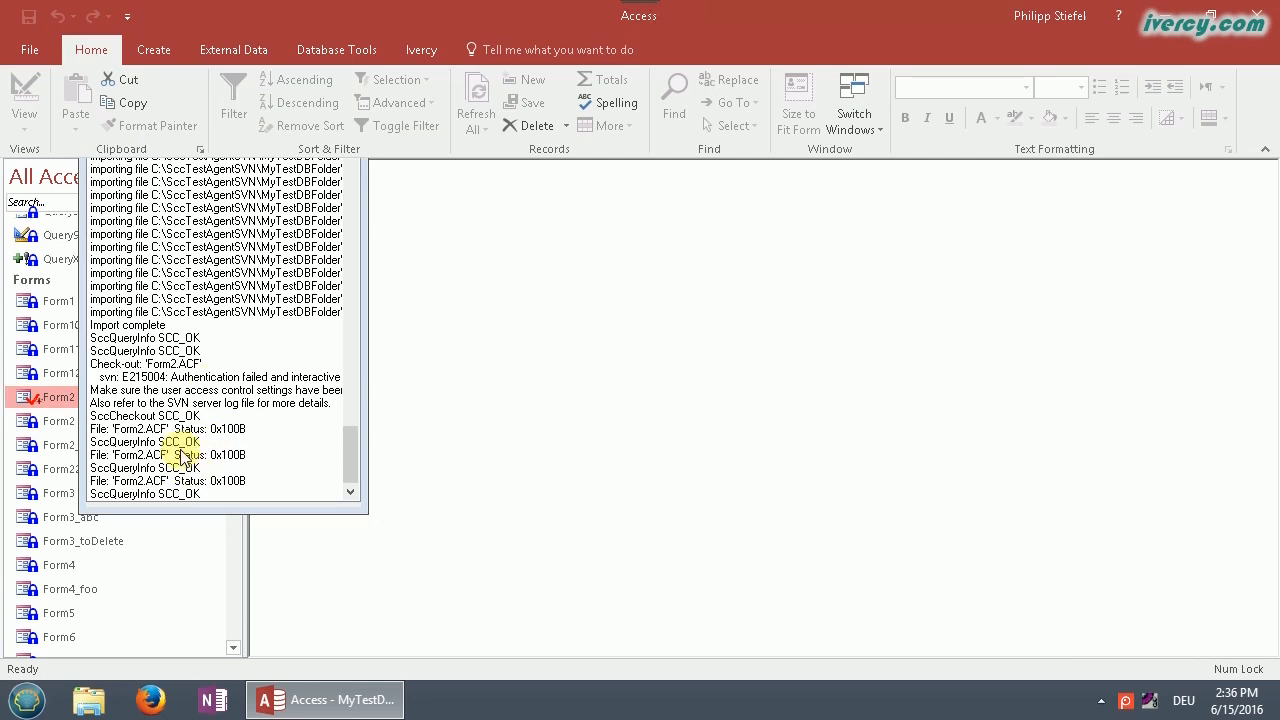
# Step: Check Form2 back in to Subversion with the comment 'test'
pyautogui.click(210, 389)
pyautogui.rightClick(60, 397)
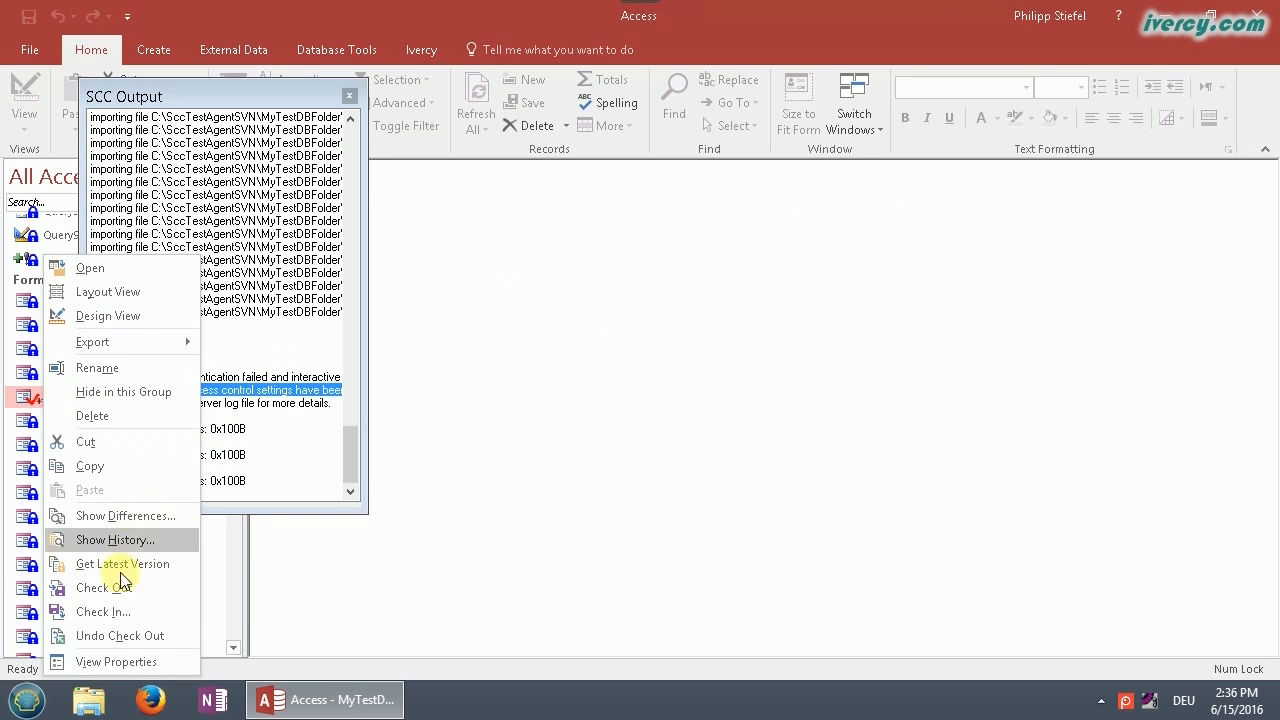
pyautogui.click(107, 621)
pyautogui.click(497, 566)
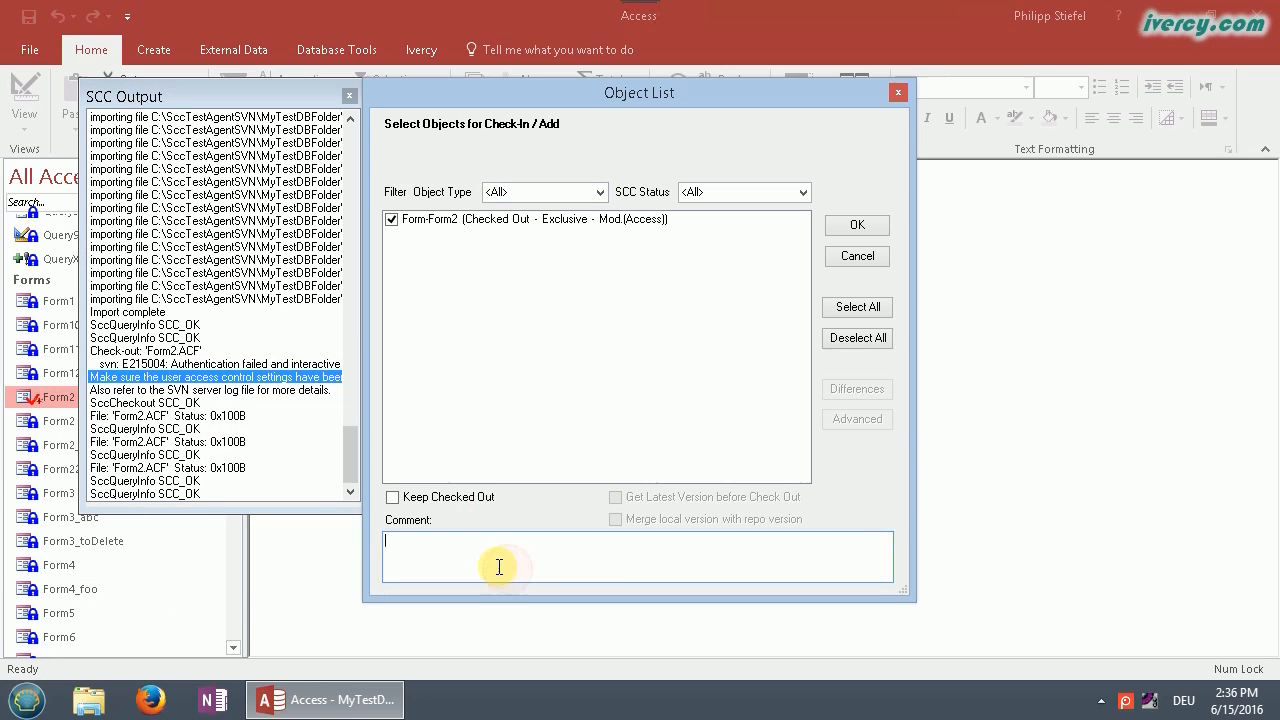
pyautogui.write('test')
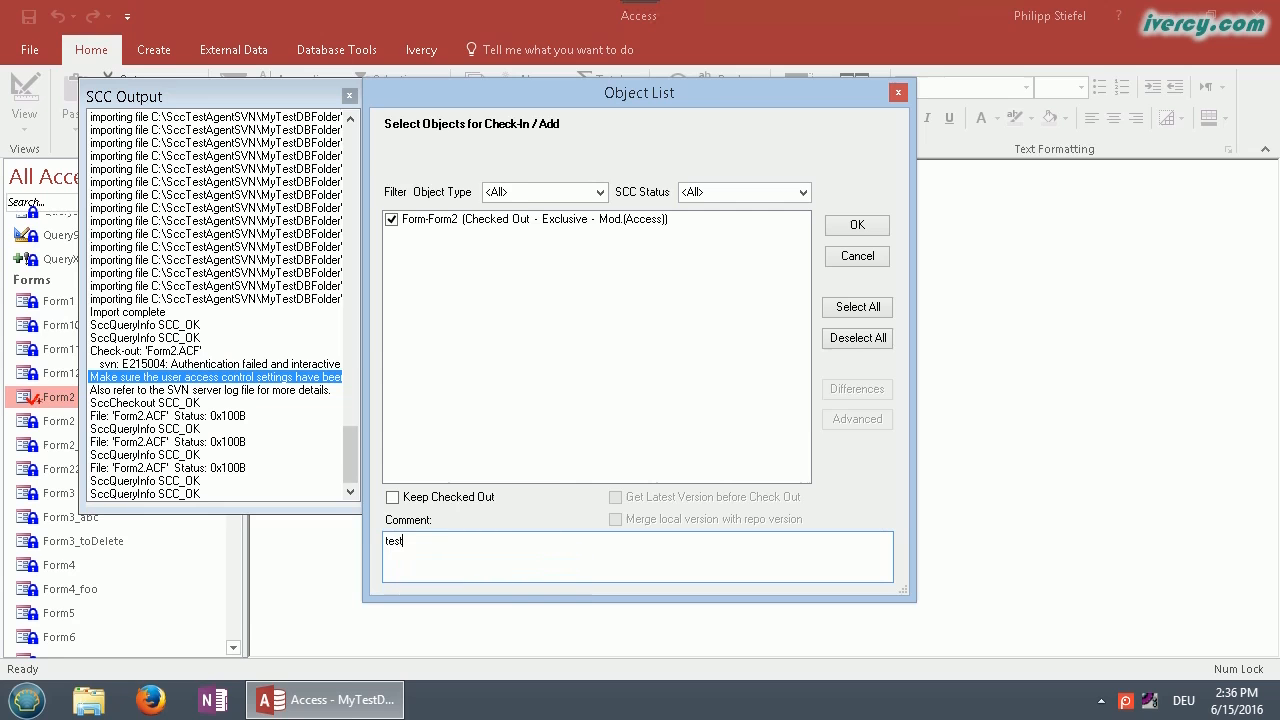
pyautogui.click(850, 226)
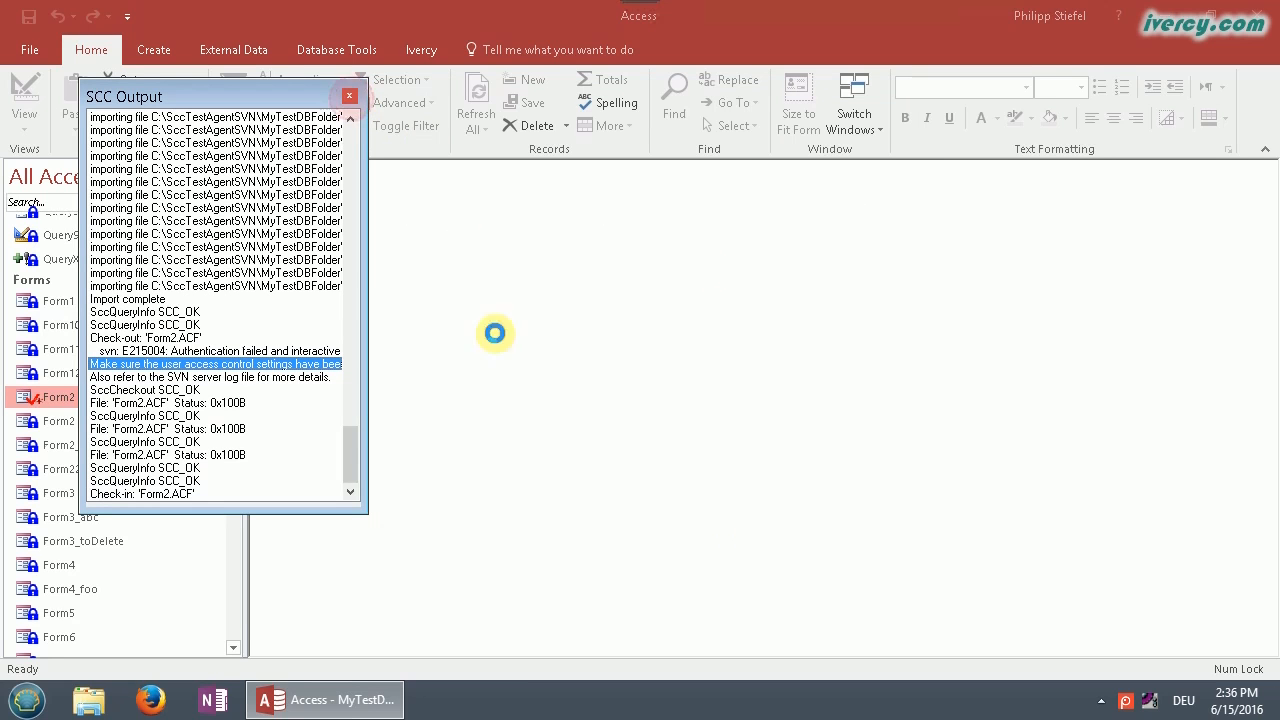